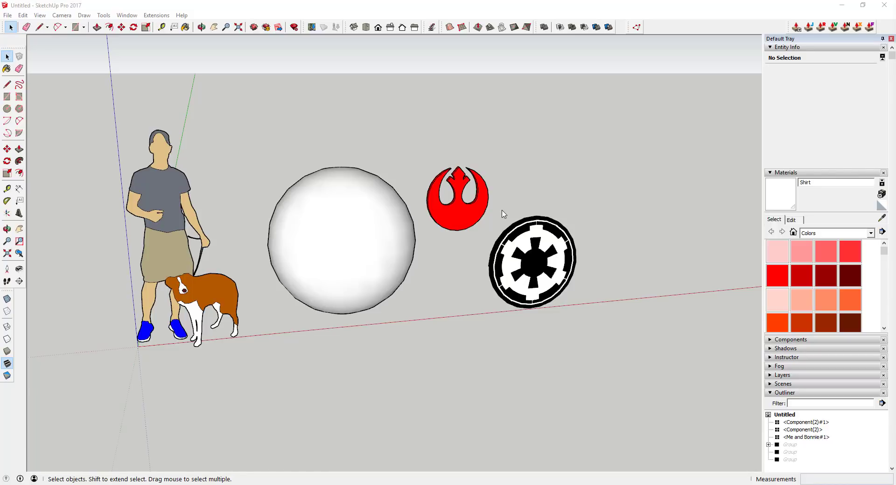
Examine the rebel symbol, the Empire symbol and the white sphere beside the reference figure
{"action": "scroll", "coordinate": [513, 159], "scroll_direction": "up", "scroll_amount": 3}
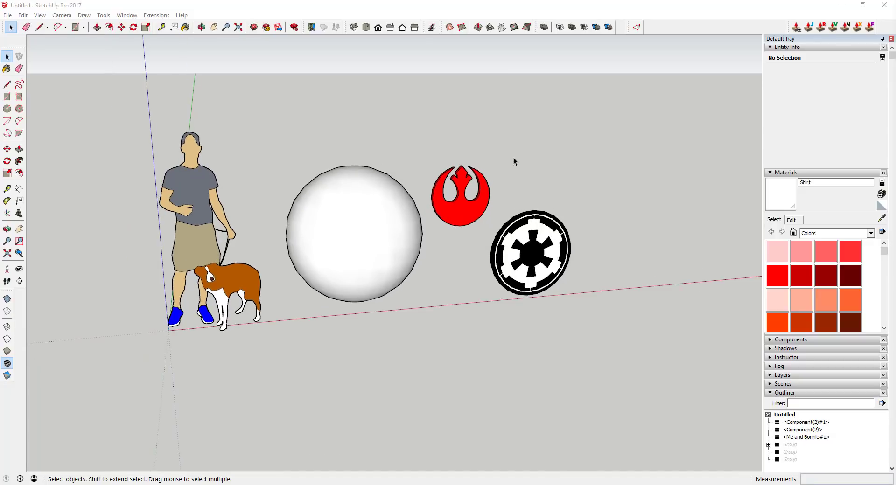
{"action": "scroll", "coordinate": [490, 163], "scroll_direction": "up", "scroll_amount": 2}
{"action": "left_click", "coordinate": [454, 210]}
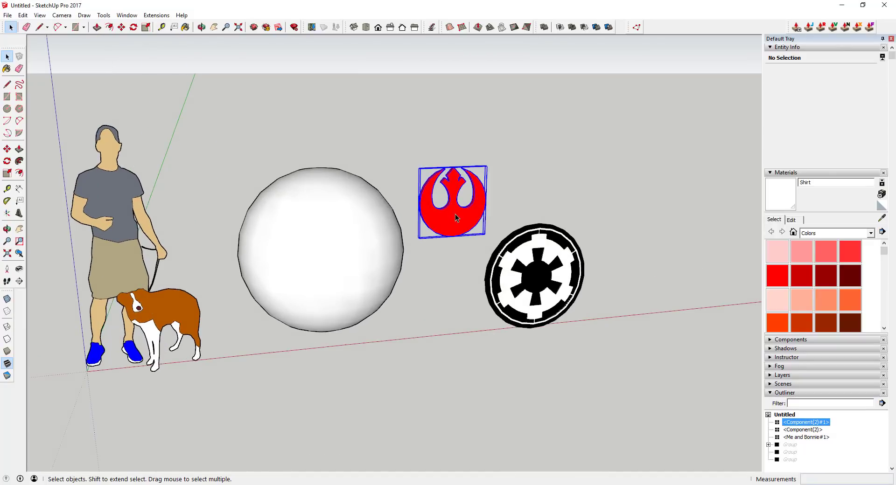
{"action": "left_click", "coordinate": [544, 270]}
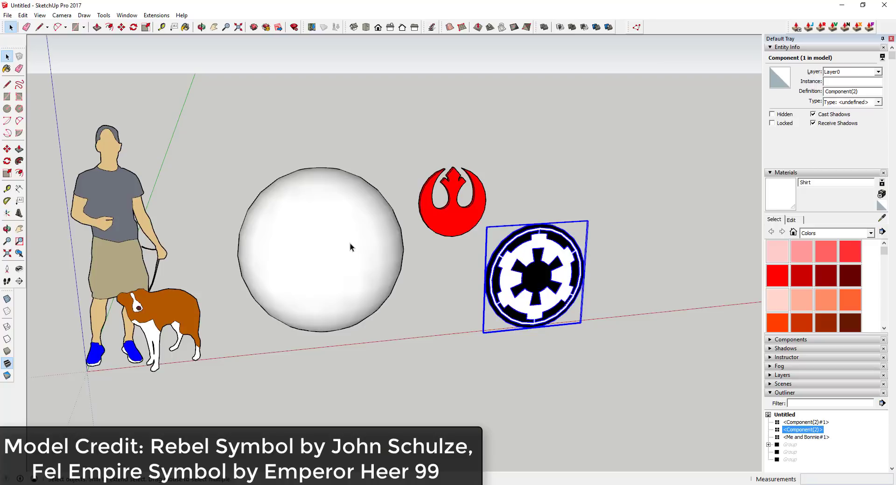
{"action": "scroll", "coordinate": [357, 238], "scroll_direction": "down", "scroll_amount": 3}
{"action": "scroll", "coordinate": [375, 237], "scroll_direction": "up", "scroll_amount": 2}
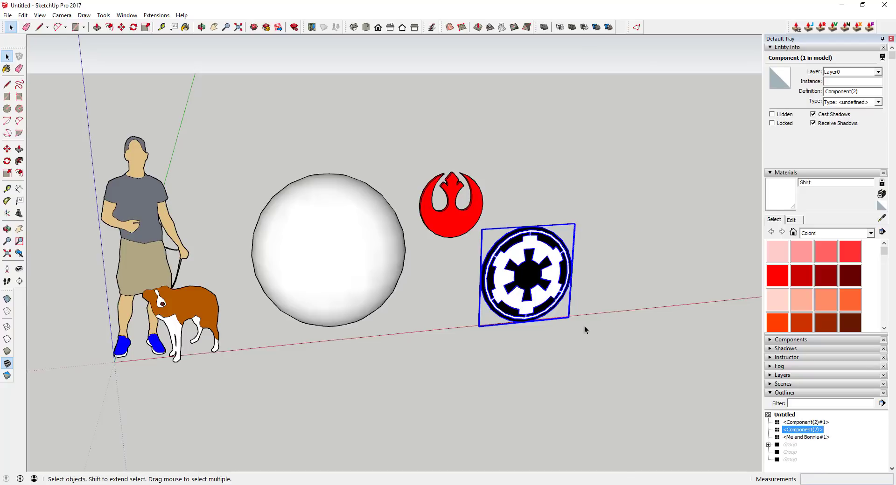
{"action": "scroll", "coordinate": [559, 298], "scroll_direction": "down", "scroll_amount": 1}
{"action": "scroll", "coordinate": [497, 271], "scroll_direction": "up", "scroll_amount": 2}
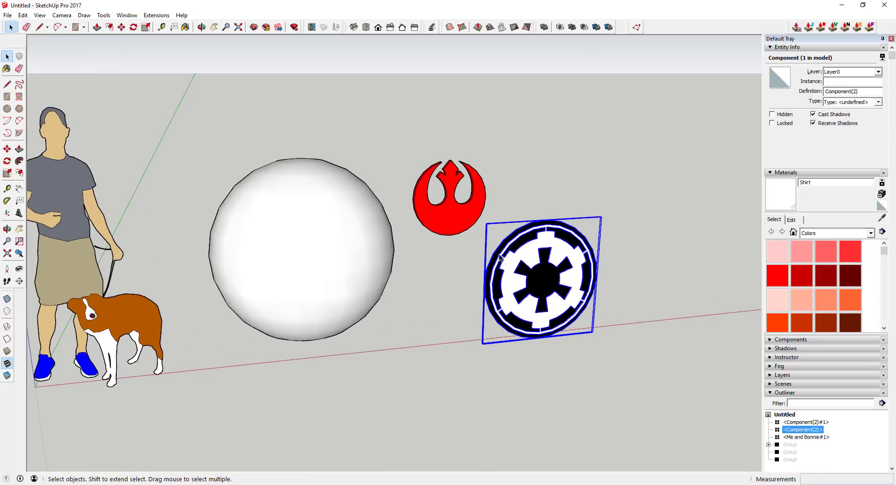
{"action": "scroll", "coordinate": [416, 244], "scroll_direction": "down", "scroll_amount": 2}
{"action": "scroll", "coordinate": [342, 254], "scroll_direction": "up", "scroll_amount": 1}
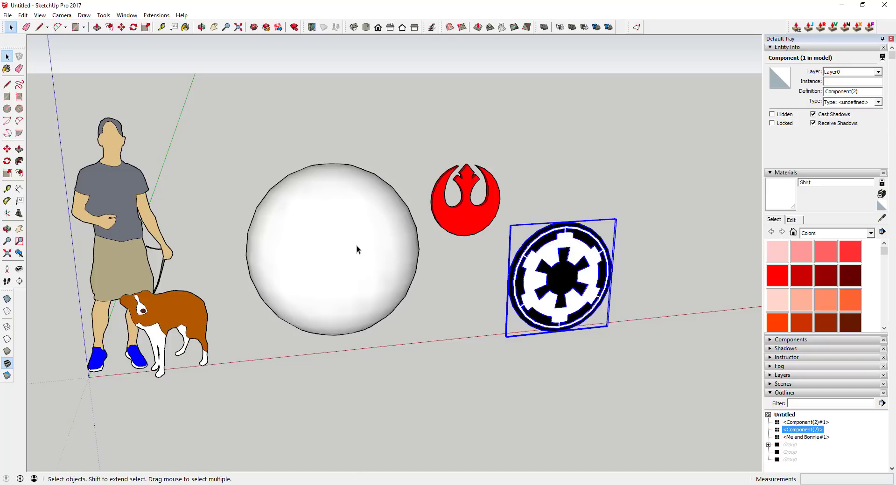
Delete the existing white sphere together with the small horizontal disc inside it
{"action": "left_click", "coordinate": [356, 245]}
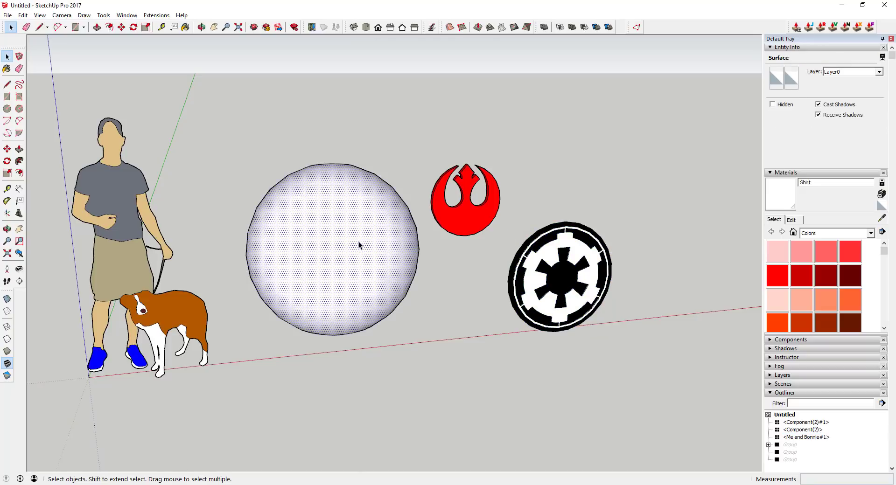
{"action": "scroll", "coordinate": [332, 226], "scroll_direction": "down", "scroll_amount": 1}
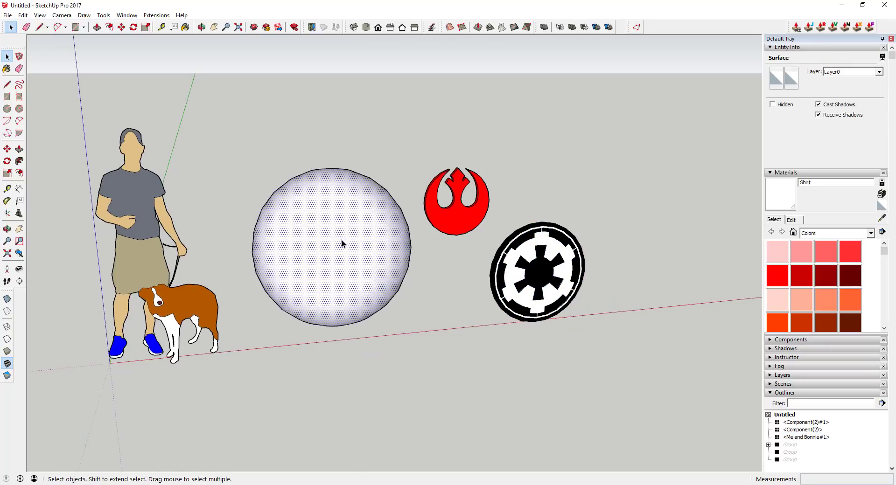
{"action": "key", "text": "Delete"}
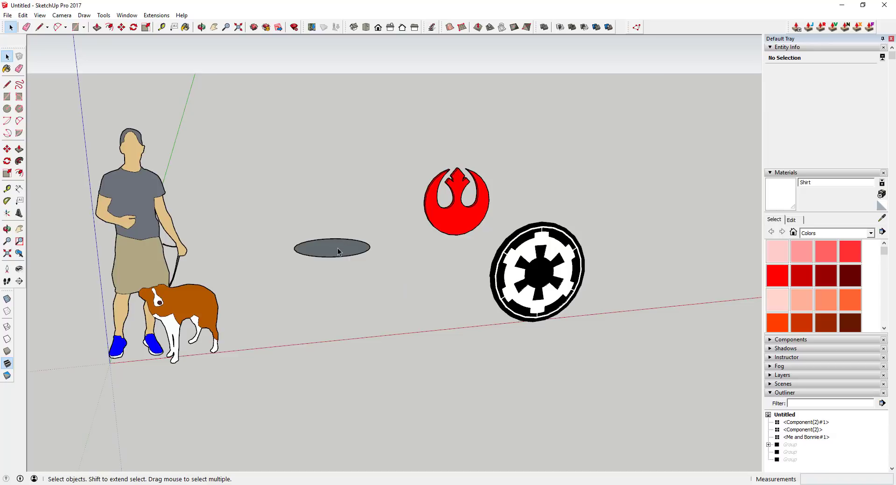
{"action": "key", "text": "c"}
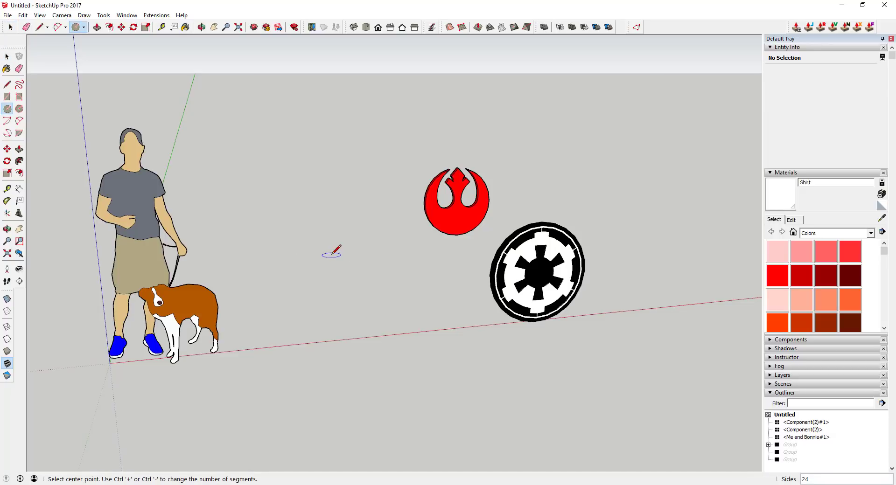
{"action": "left_click", "coordinate": [331, 254]}
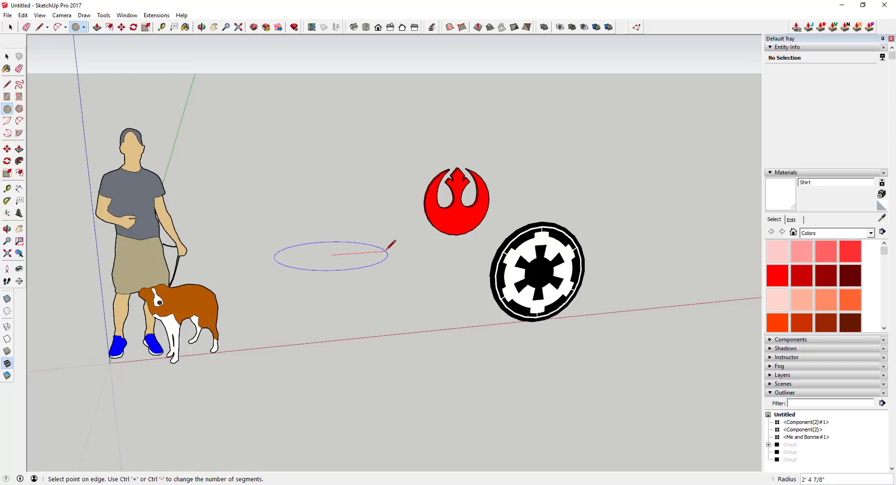
{"action": "key", "text": "Escape"}
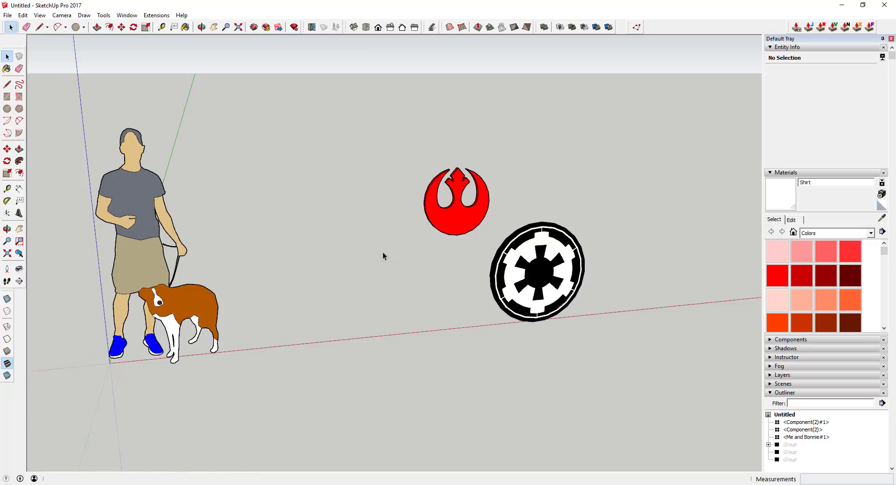
Draw a horizontal circle with a radius of about 3' 5/8" and a smaller vertical circle sharing its centre
{"action": "left_click", "coordinate": [344, 257]}
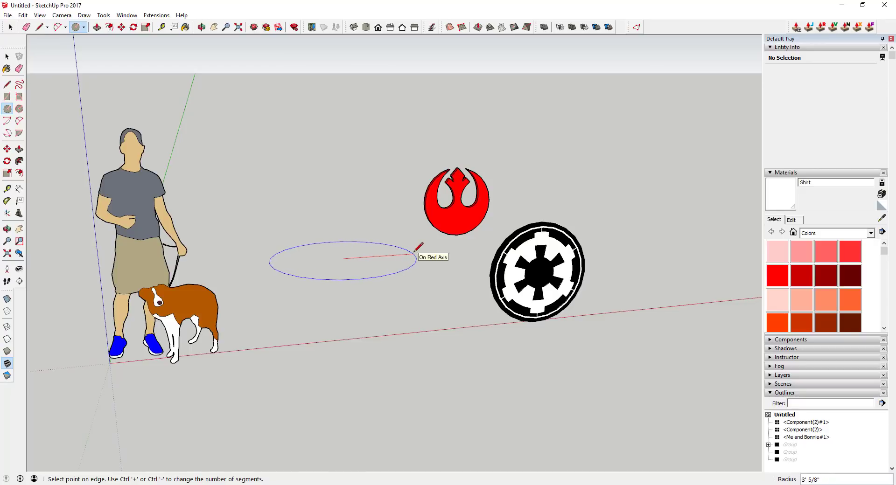
{"action": "left_click", "coordinate": [415, 252]}
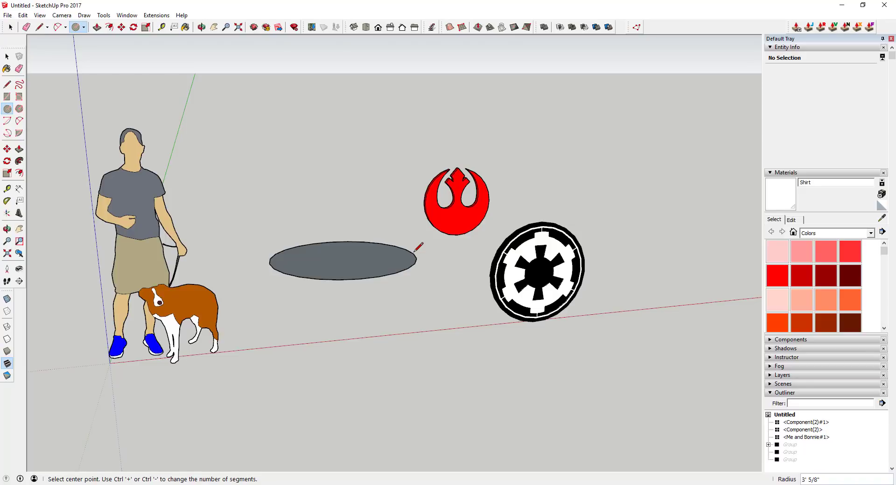
{"action": "left_click", "coordinate": [344, 258]}
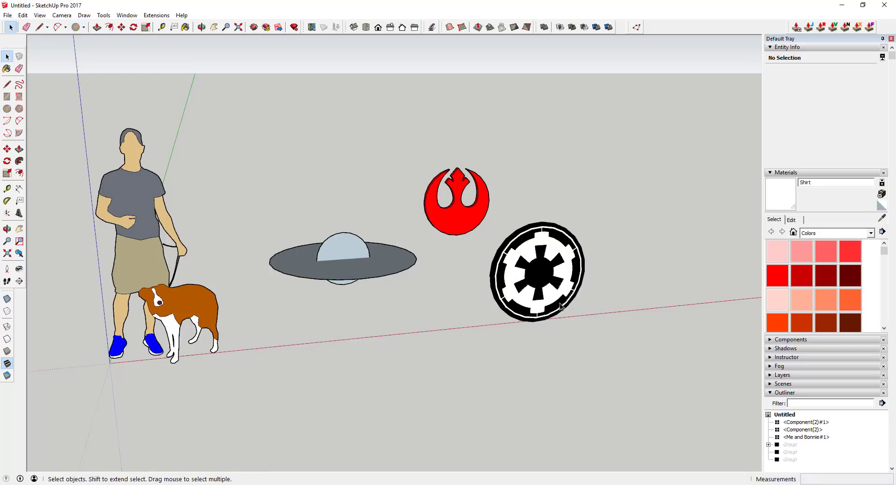
Sweep the horizontal circle around the smaller vertical circle with Follow Me to form a sphere, and reverse its faces
{"action": "left_click", "coordinate": [341, 247]}
{"action": "left_click", "coordinate": [19, 161]}
{"action": "left_click", "coordinate": [301, 267]}
{"action": "key", "text": "space"}
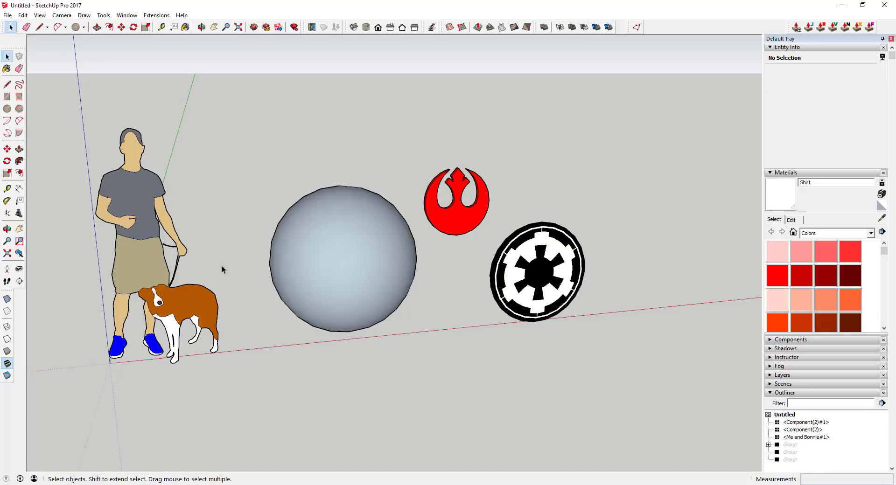
{"action": "right_click", "coordinate": [350, 239]}
{"action": "left_click", "coordinate": [375, 324]}
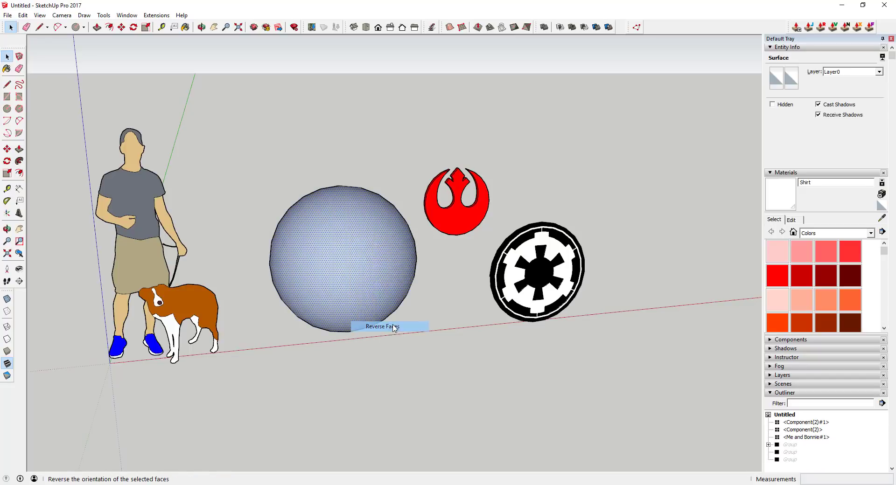
Rotate the whole sphere 90 degrees so that its poles point up and down
{"action": "triple_click", "coordinate": [348, 251]}
{"action": "key", "text": "q"}
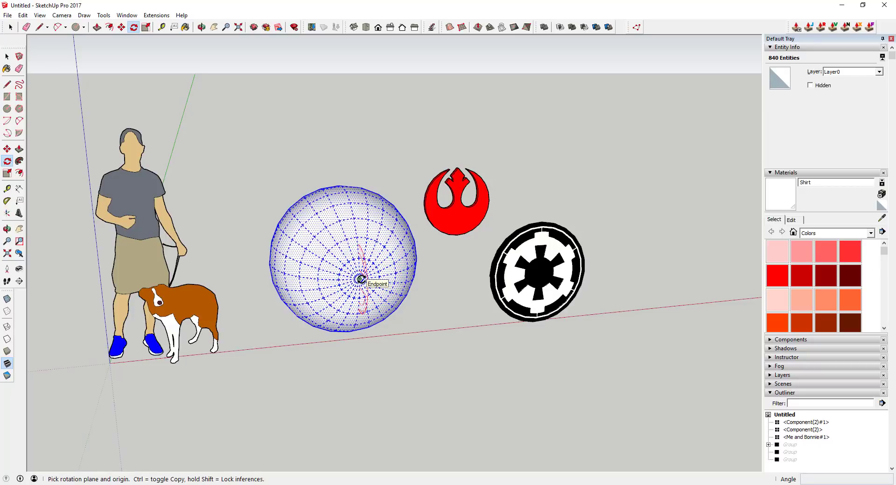
{"action": "middle_click_drag", "start_coordinate": [361, 279], "coordinate": [436, 281]}
{"action": "left_click", "coordinate": [440, 279]}
{"action": "left_click", "coordinate": [224, 274]}
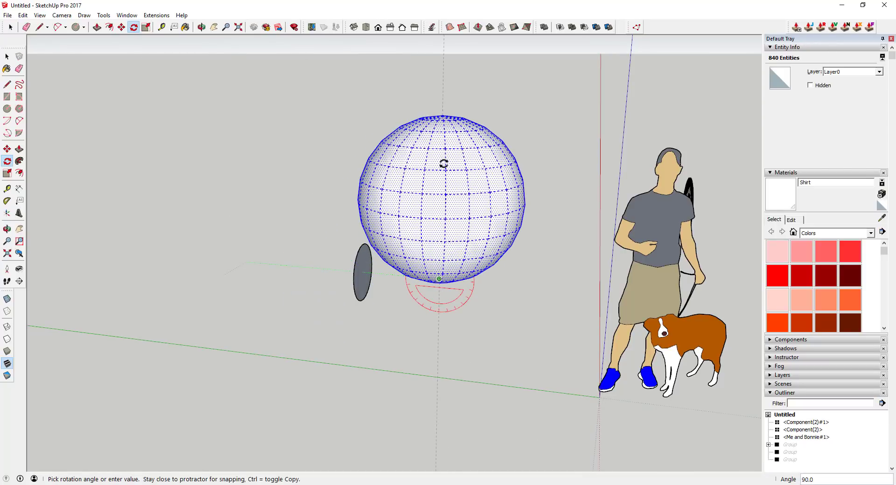
{"action": "left_click", "coordinate": [444, 163]}
Erase the leftover vertical circle beside the sphere
{"action": "key", "text": "space"}
{"action": "key", "text": "e"}
{"action": "left_click", "coordinate": [363, 273]}
{"action": "mouse_move", "coordinate": [340, 256]}
{"action": "middle_mouse_down"}
{"action": "mouse_move", "coordinate": [610, 233]}
{"action": "mouse_move", "coordinate": [417, 225]}
{"action": "middle_mouse_up"}
{"action": "key", "text": "space"}
Move the sphere down and across so that it sits between the reference figure and the two symbols
{"action": "left_click", "coordinate": [412, 217]}
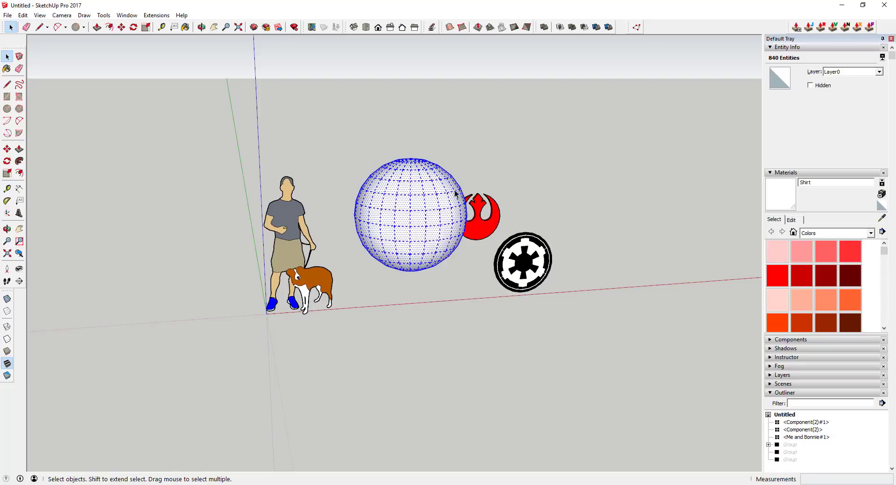
{"action": "left_click", "coordinate": [426, 213]}
{"action": "key", "text": "m"}
{"action": "left_click", "coordinate": [421, 219]}
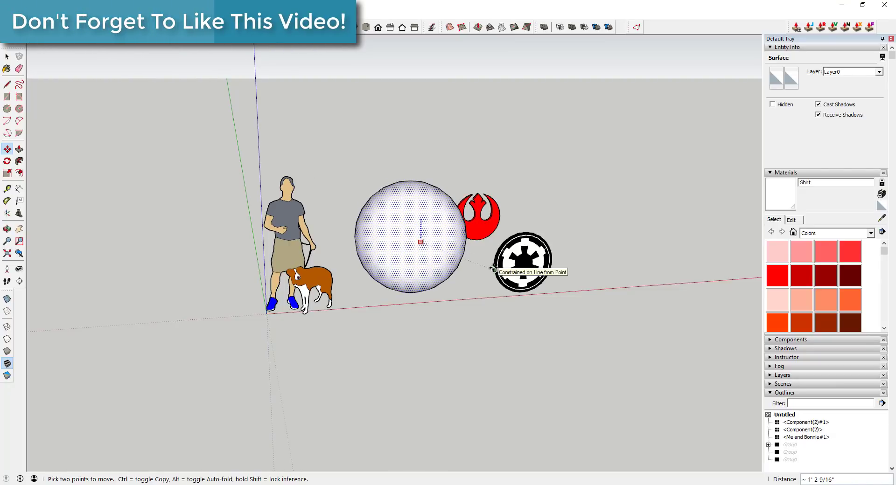
{"action": "middle_click_drag", "start_coordinate": [432, 250], "coordinate": [734, 330]}
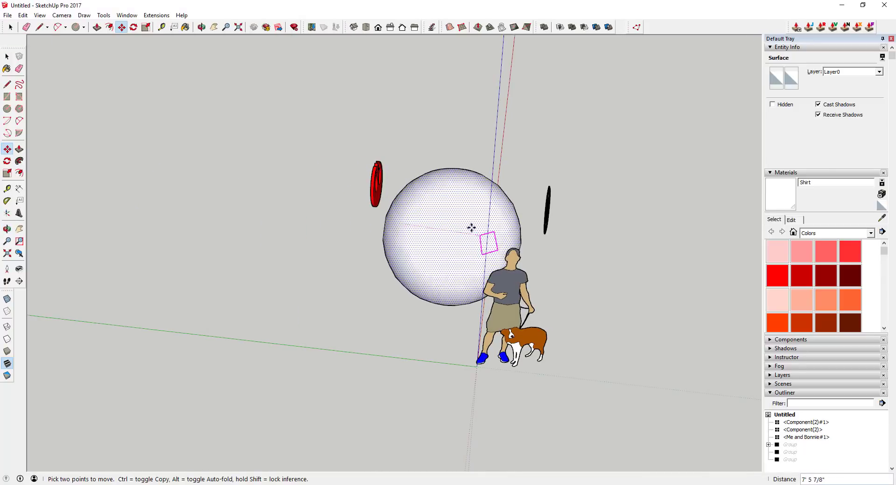
{"action": "middle_click_drag", "start_coordinate": [479, 230], "coordinate": [440, 254]}
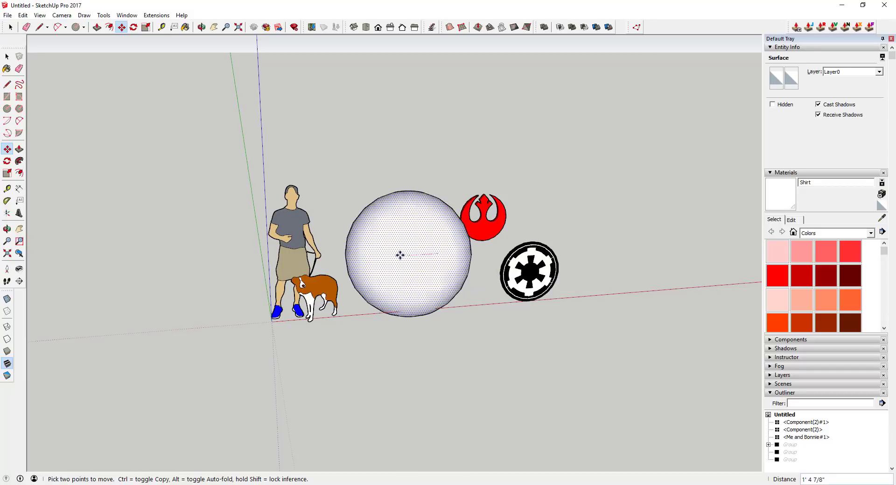
{"action": "left_click", "coordinate": [381, 258]}
Erase the reference figure of the man with the dog
{"action": "key", "text": "e"}
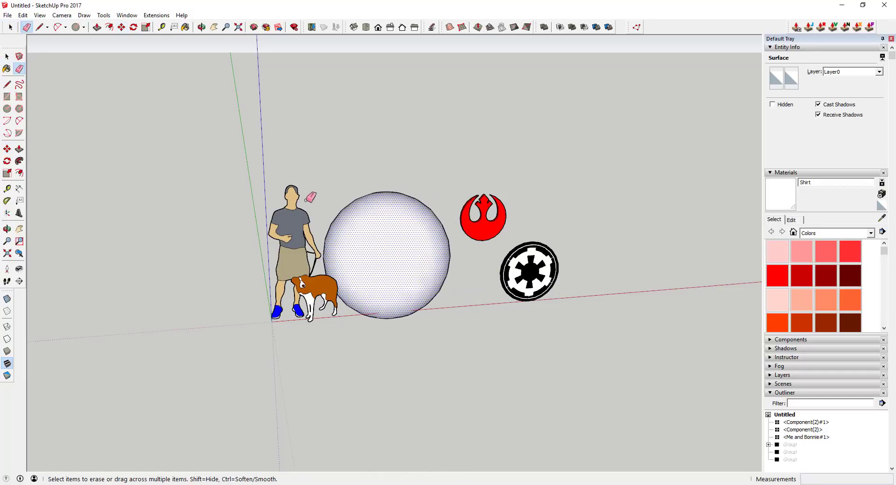
{"action": "left_click", "coordinate": [288, 210]}
{"action": "key", "text": "space"}
Turn on the display of hidden geometry to reveal the sphere's segment edges
{"action": "left_click", "coordinate": [390, 236]}
{"action": "middle_click_drag", "start_coordinate": [408, 258], "coordinate": [335, 197]}
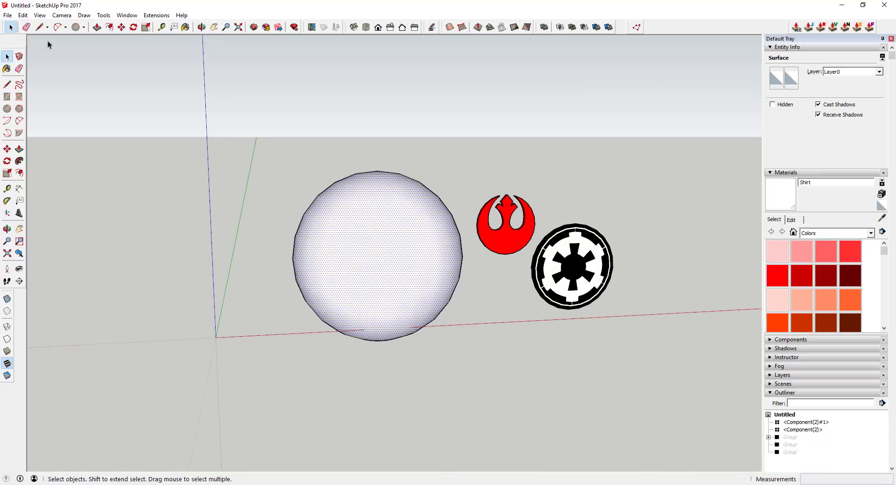
{"action": "left_click", "coordinate": [40, 16]}
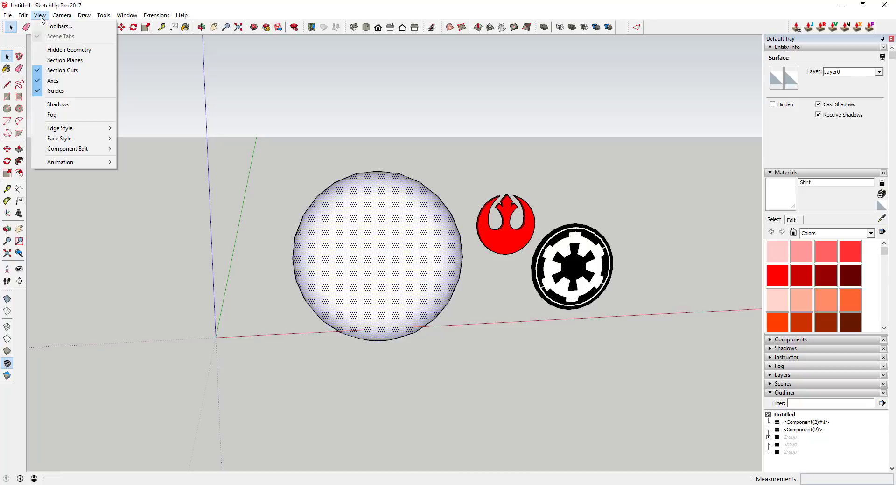
{"action": "left_click", "coordinate": [66, 50]}
Delete the leftover hidden groups that overlap the side of the sphere
{"action": "left_click", "coordinate": [466, 286]}
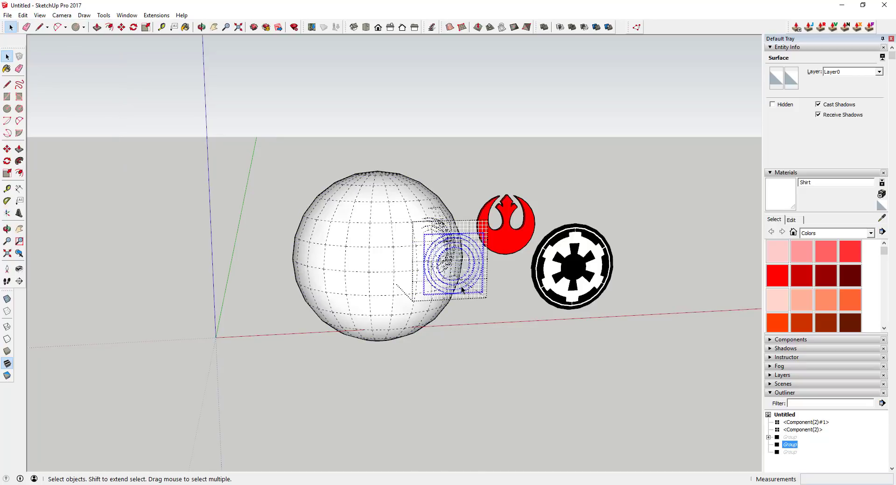
{"action": "left_click", "coordinate": [448, 263]}
{"action": "key", "text": "Delete"}
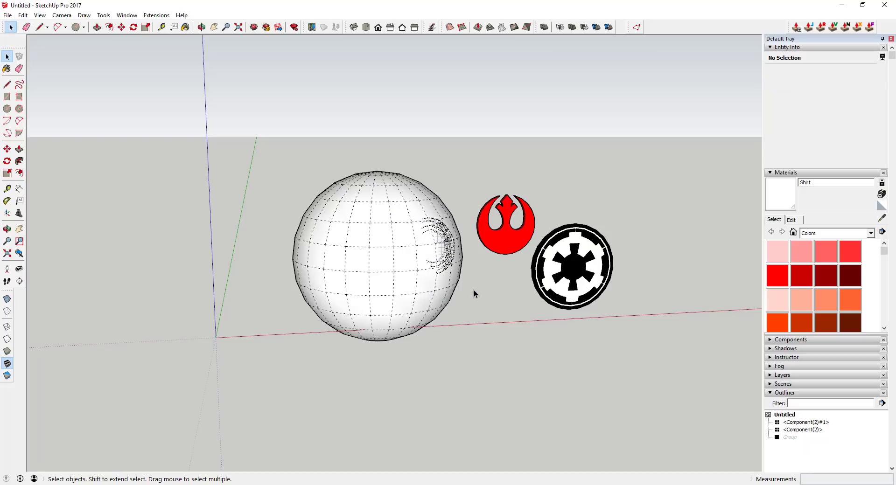
{"action": "left_click", "coordinate": [450, 258]}
{"action": "key", "text": "Delete"}
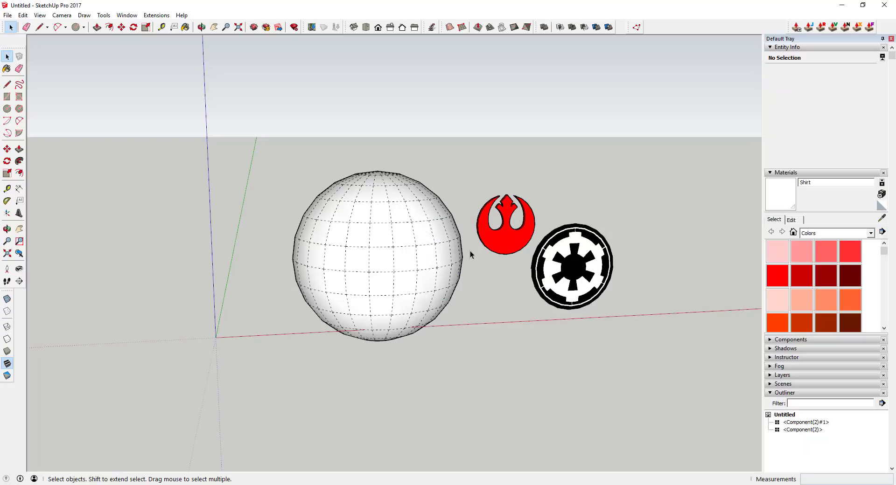
Examine the sphere's mesh by selecting several of its individual hidden edges and faces
{"action": "scroll", "coordinate": [424, 236], "scroll_direction": "up", "scroll_amount": 1}
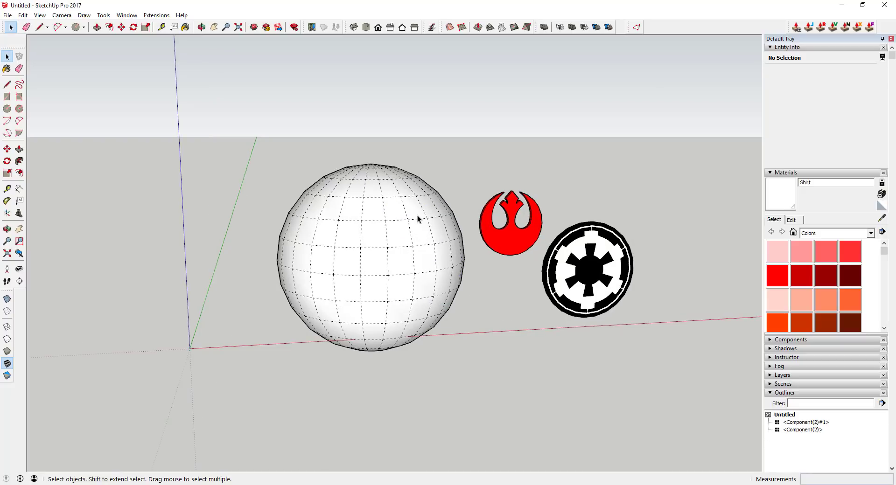
{"action": "left_click", "coordinate": [354, 209]}
{"action": "left_click", "coordinate": [382, 212]}
{"action": "left_click", "coordinate": [398, 231]}
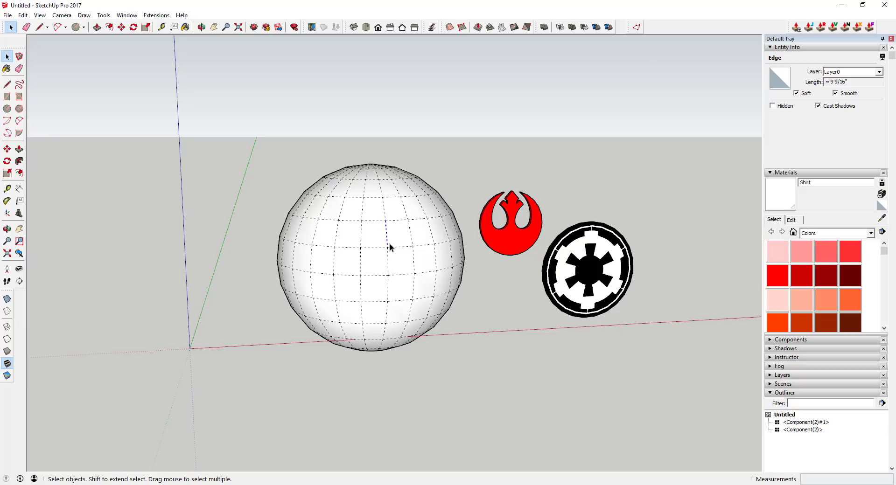
{"action": "scroll", "coordinate": [381, 223], "scroll_direction": "up", "scroll_amount": 6}
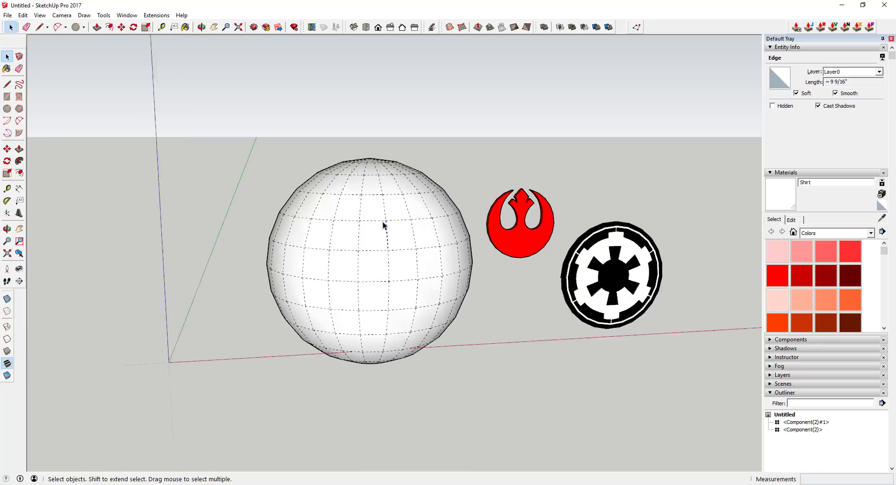
{"action": "key", "text": "o"}
{"action": "left_click_drag", "start_coordinate": [396, 221], "coordinate": [518, 223]}
{"action": "key", "text": "space"}
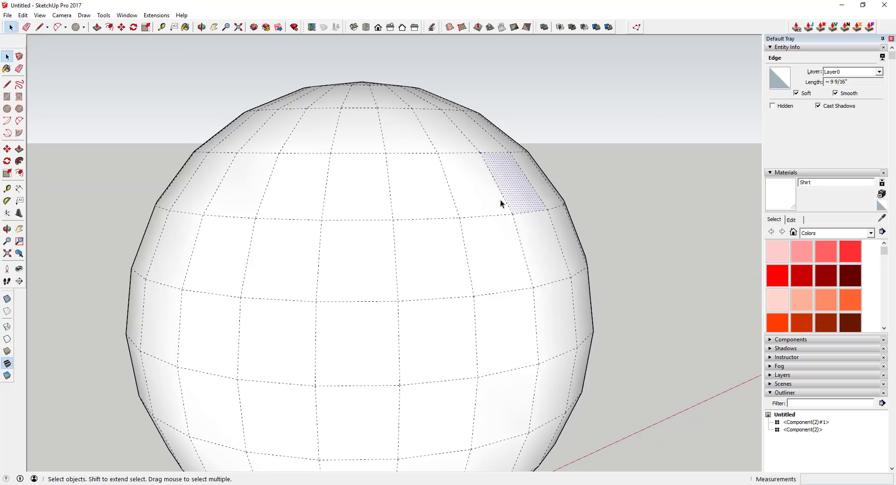
{"action": "scroll", "coordinate": [488, 241], "scroll_direction": "down", "scroll_amount": 3}
{"action": "scroll", "coordinate": [504, 245], "scroll_direction": "down", "scroll_amount": 2}
{"action": "middle_click_drag", "start_coordinate": [528, 256], "coordinate": [432, 217]}
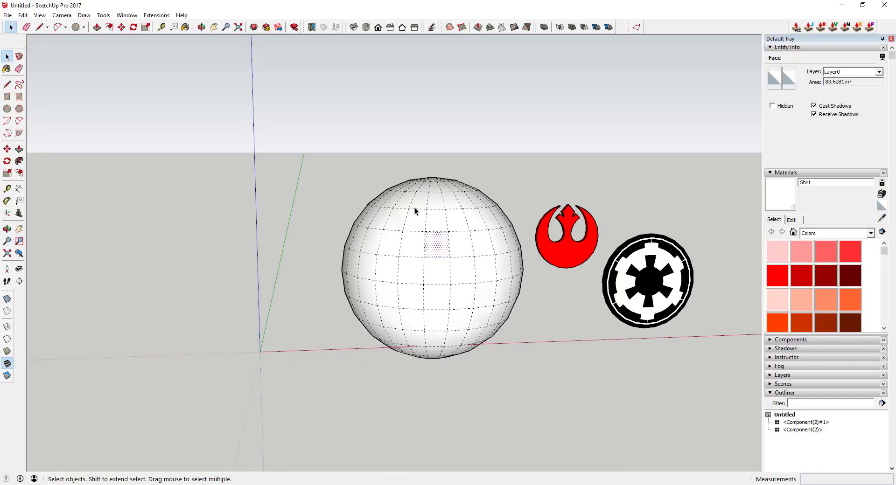
{"action": "left_click", "coordinate": [416, 208]}
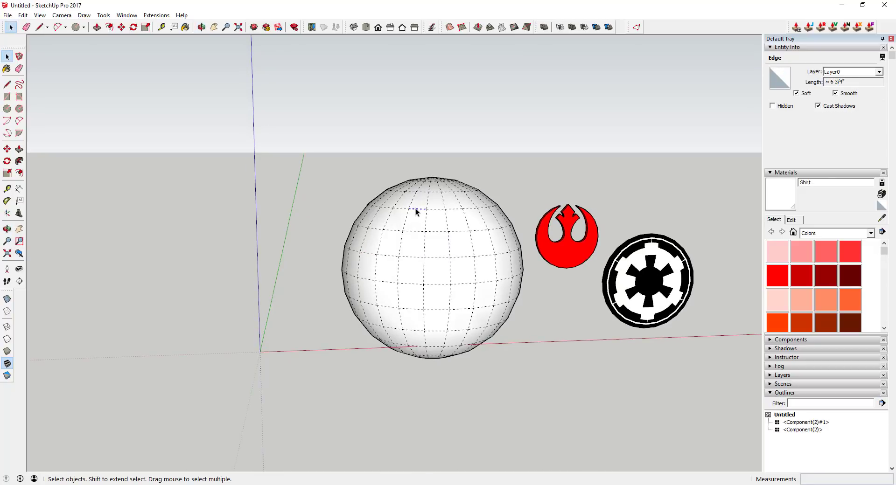
Turn off Soft for the four hidden edges around a single segment on the upper part of the sphere
{"action": "scroll", "coordinate": [418, 208], "scroll_direction": "up", "scroll_amount": 5}
{"action": "middle_click_drag", "start_coordinate": [415, 207], "coordinate": [475, 234]}
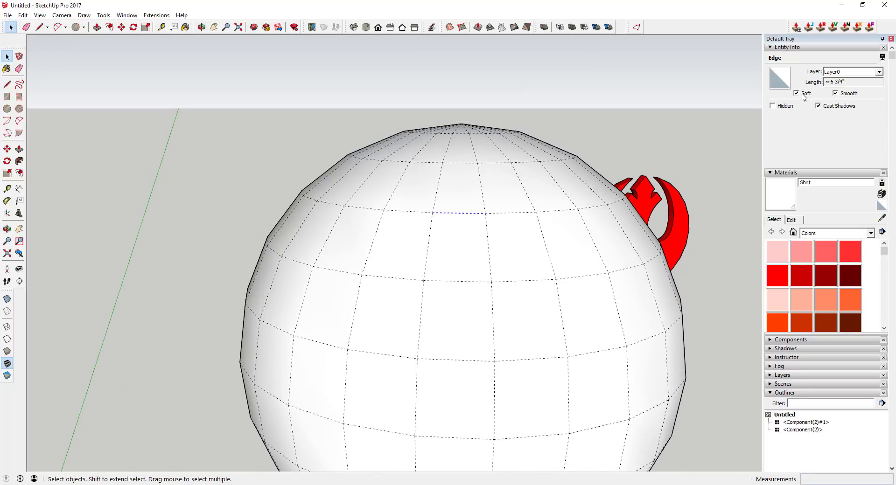
{"action": "left_click_drag", "start_coordinate": [414, 197], "coordinate": [502, 297]}
{"action": "left_click", "coordinate": [464, 254], "text": "shift"}
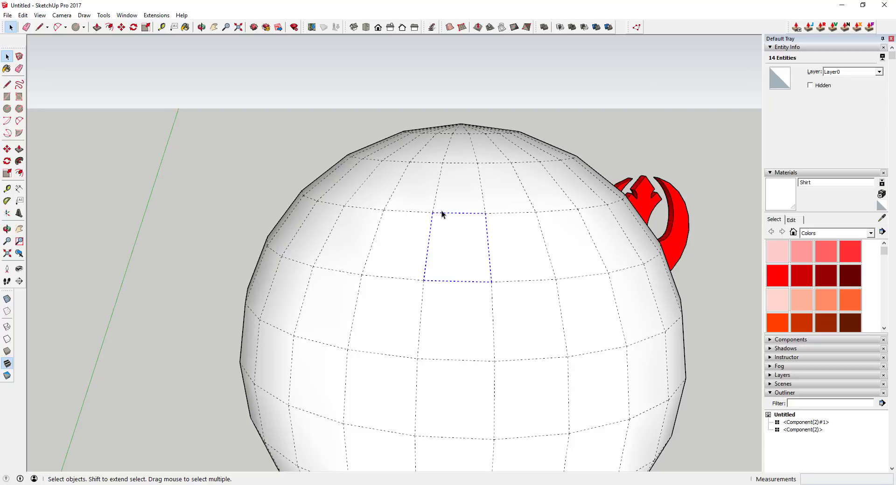
{"action": "left_click", "coordinate": [450, 215], "text": "shift"}
{"action": "left_click", "coordinate": [451, 214], "text": "shift"}
{"action": "left_click", "coordinate": [487, 240], "text": "shift"}
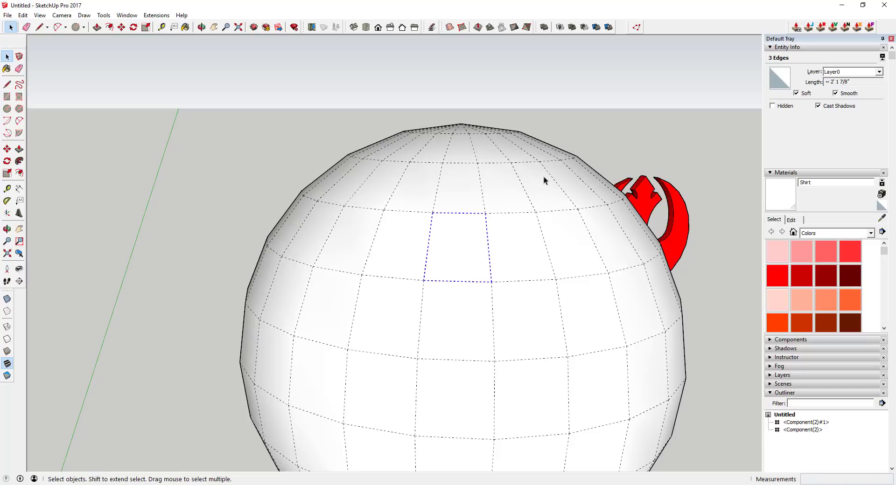
{"action": "left_click", "coordinate": [796, 93]}
{"action": "left_click", "coordinate": [232, 194]}
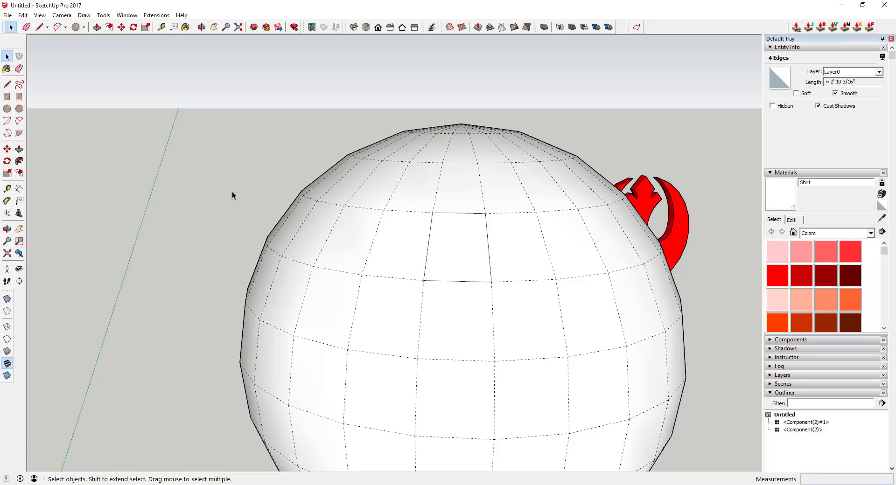
Turn off the display of hidden geometry and check that the outlined segment selects separately from the rest of the sphere
{"action": "scroll", "coordinate": [448, 230], "scroll_direction": "down", "scroll_amount": 1}
{"action": "left_click", "coordinate": [453, 236]}
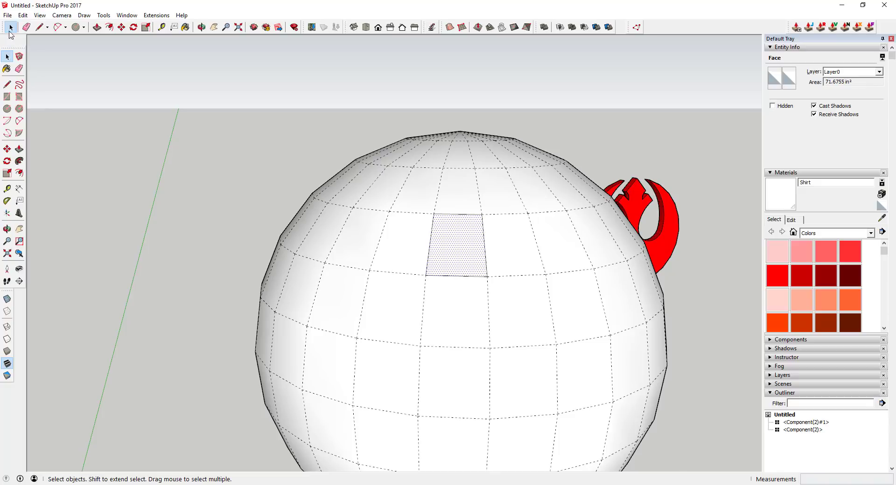
{"action": "left_click", "coordinate": [40, 15]}
{"action": "left_click", "coordinate": [69, 50]}
{"action": "scroll", "coordinate": [495, 235], "scroll_direction": "down", "scroll_amount": 1}
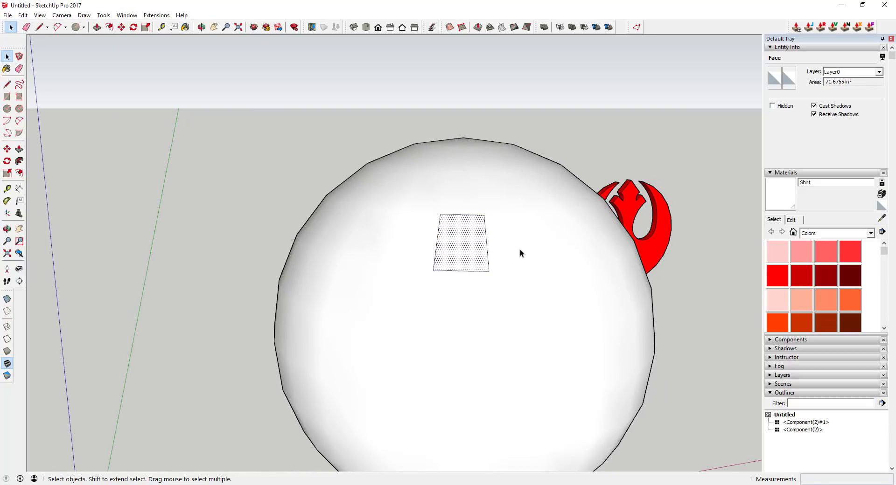
{"action": "left_click", "coordinate": [560, 257]}
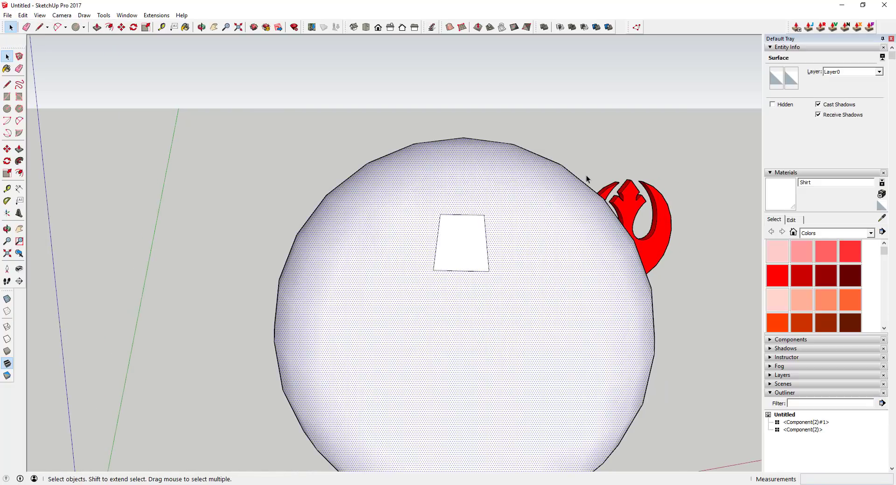
Turn Soft back on for the segment's four edges and display the hidden geometry again
{"action": "left_click", "coordinate": [447, 242]}
{"action": "double_click", "coordinate": [449, 251]}
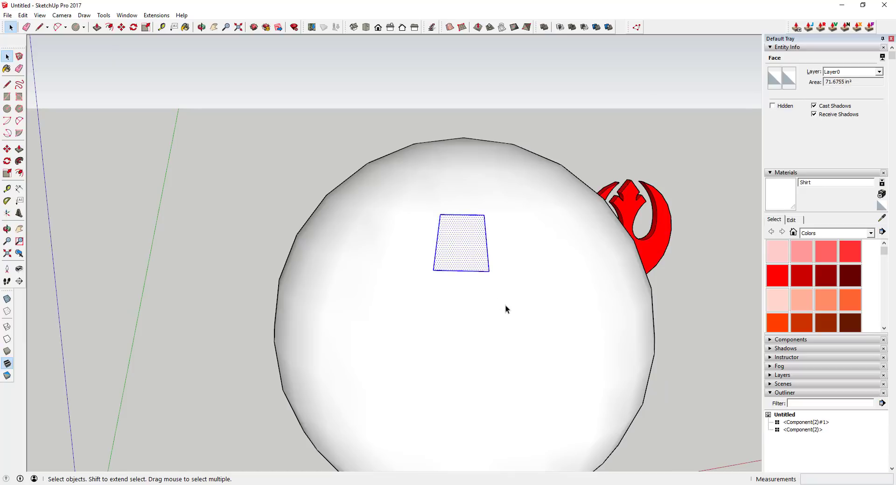
{"action": "left_click", "coordinate": [469, 236], "text": "shift"}
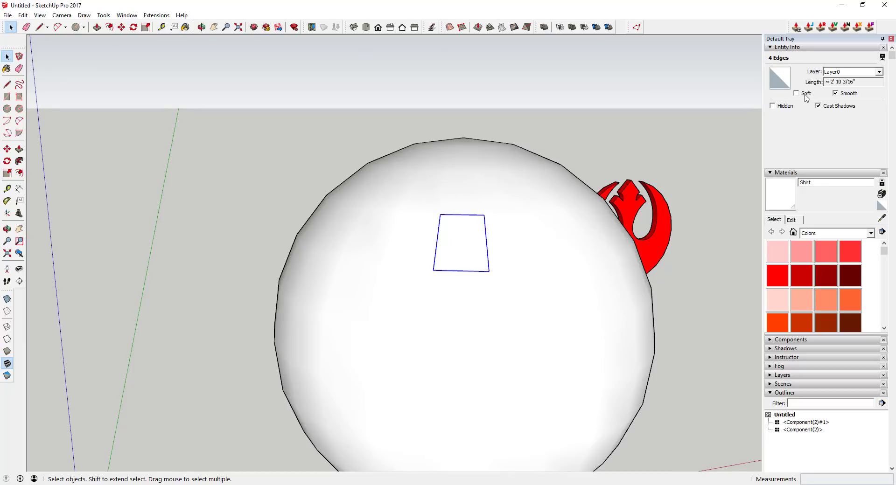
{"action": "left_click", "coordinate": [806, 94]}
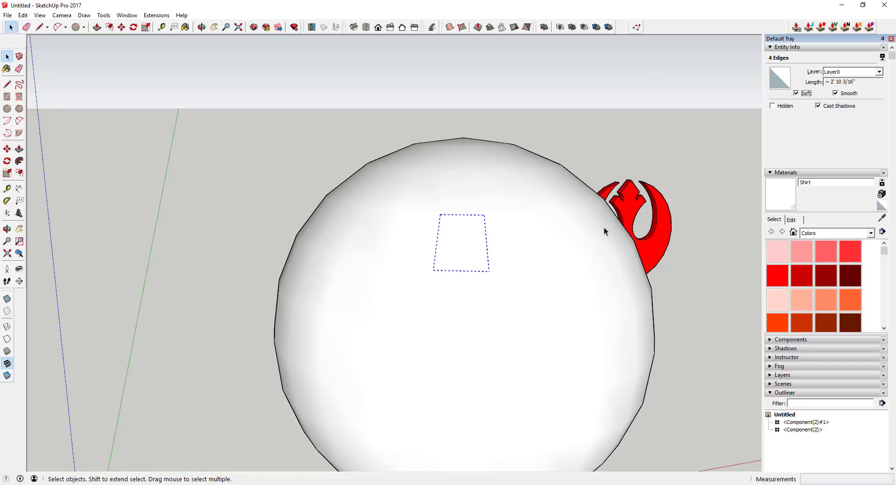
{"action": "left_click", "coordinate": [455, 249]}
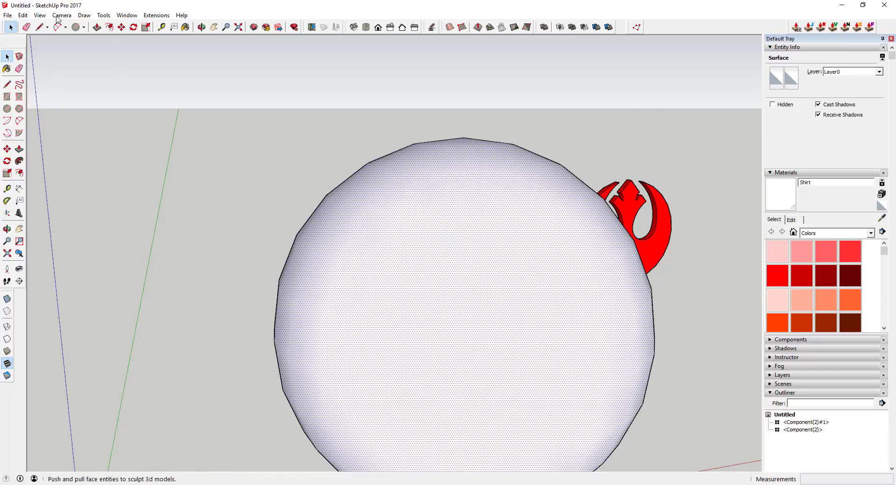
{"action": "left_click", "coordinate": [40, 15]}
{"action": "scroll", "coordinate": [106, 107], "scroll_direction": "down", "scroll_amount": 3}
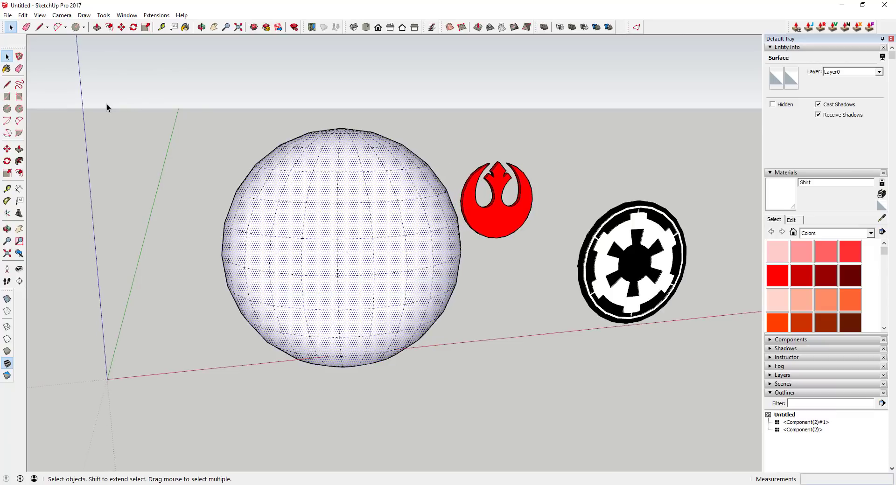
Turn off Soft for all hidden edges bounding a patch six segments wide and five high on the sphere's front
{"action": "left_click", "coordinate": [455, 270]}
{"action": "scroll", "coordinate": [336, 173], "scroll_direction": "up", "scroll_amount": 2}
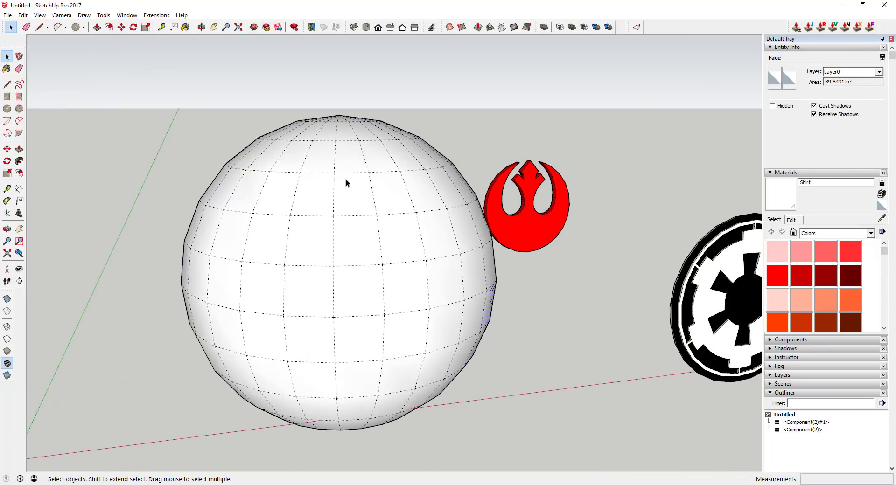
{"action": "left_click", "coordinate": [284, 172]}
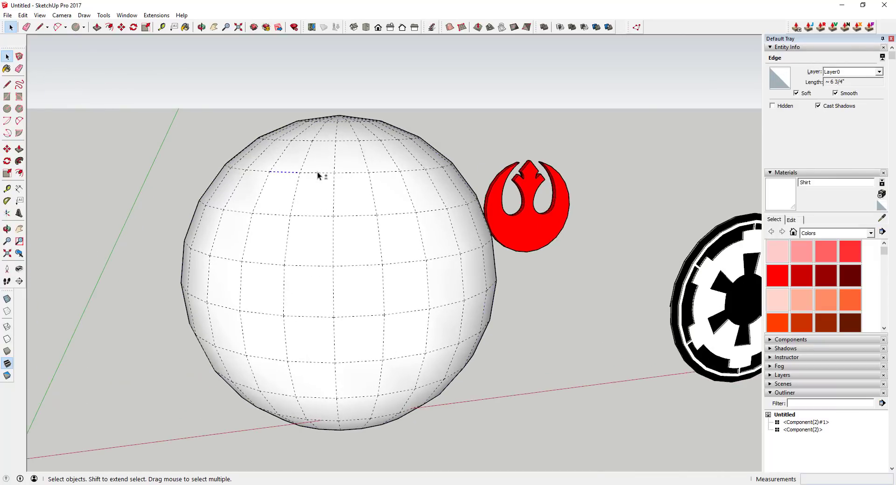
{"action": "left_click", "coordinate": [352, 173], "text": "shift"}
{"action": "left_click", "coordinate": [381, 172], "text": "shift"}
{"action": "left_click", "coordinate": [412, 171], "text": "shift"}
{"action": "left_click", "coordinate": [261, 172], "text": "shift"}
{"action": "left_click", "coordinate": [436, 190], "text": "shift"}
{"action": "left_click", "coordinate": [454, 231], "text": "shift"}
{"action": "left_click", "coordinate": [462, 320], "text": "shift"}
{"action": "left_click", "coordinate": [447, 370], "text": "shift"}
{"action": "left_click", "coordinate": [428, 384], "text": "shift"}
{"action": "left_click", "coordinate": [403, 390], "text": "shift"}
{"action": "left_click", "coordinate": [371, 397], "text": "shift"}
{"action": "left_click", "coordinate": [357, 397], "text": "shift"}
{"action": "left_click", "coordinate": [306, 396], "text": "shift"}
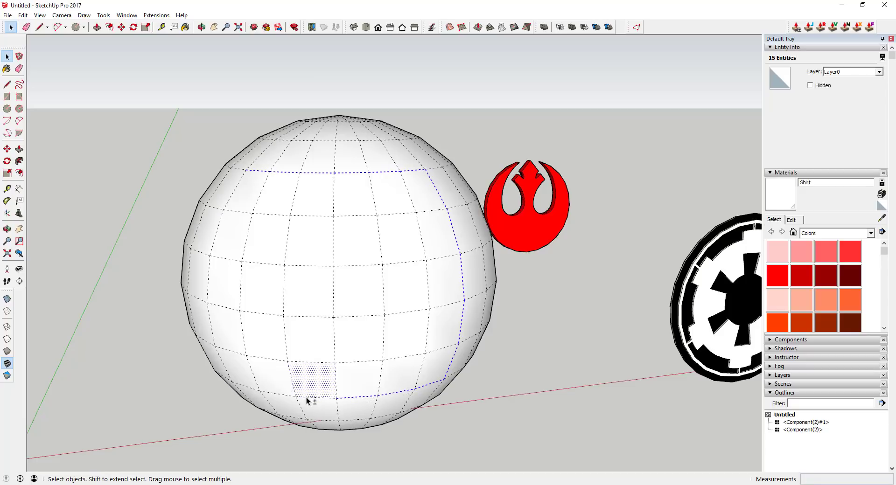
{"action": "left_click", "coordinate": [282, 396], "text": "shift"}
{"action": "left_click", "coordinate": [252, 391], "text": "shift"}
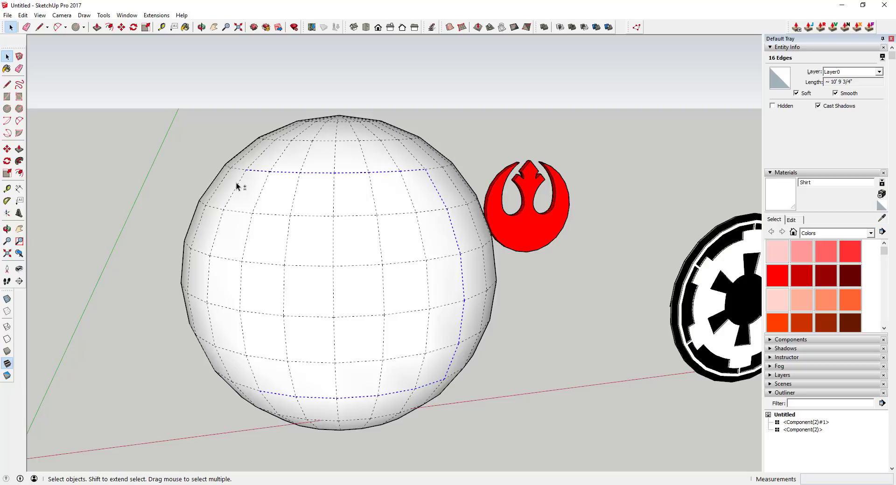
{"action": "left_click", "coordinate": [218, 227], "text": "shift"}
{"action": "left_click", "coordinate": [208, 282], "text": "shift"}
{"action": "left_click", "coordinate": [213, 325], "text": "shift"}
{"action": "left_click", "coordinate": [220, 357], "text": "shift"}
{"action": "left_click", "coordinate": [250, 385], "text": "shift"}
{"action": "left_click", "coordinate": [250, 388], "text": "shift"}
{"action": "left_click", "coordinate": [807, 95]}
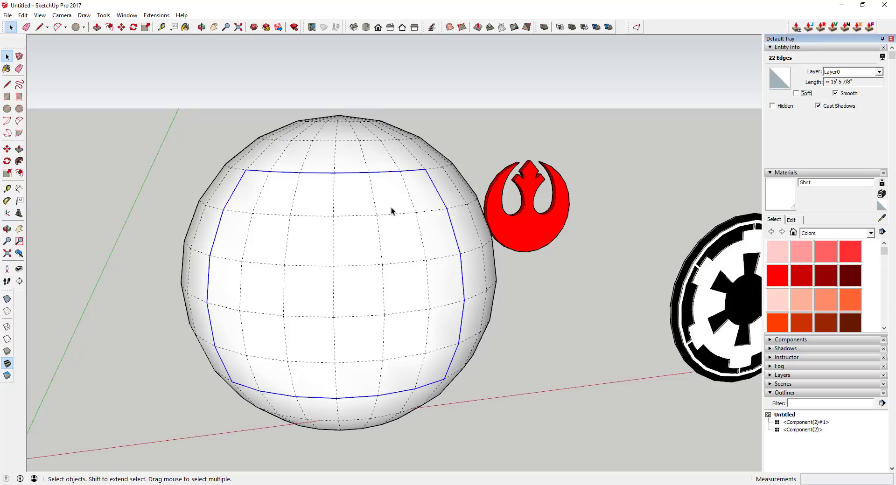
Turn off the display of hidden geometry and select the outlined front patch separately from the rest of the sphere
{"action": "left_click", "coordinate": [40, 15]}
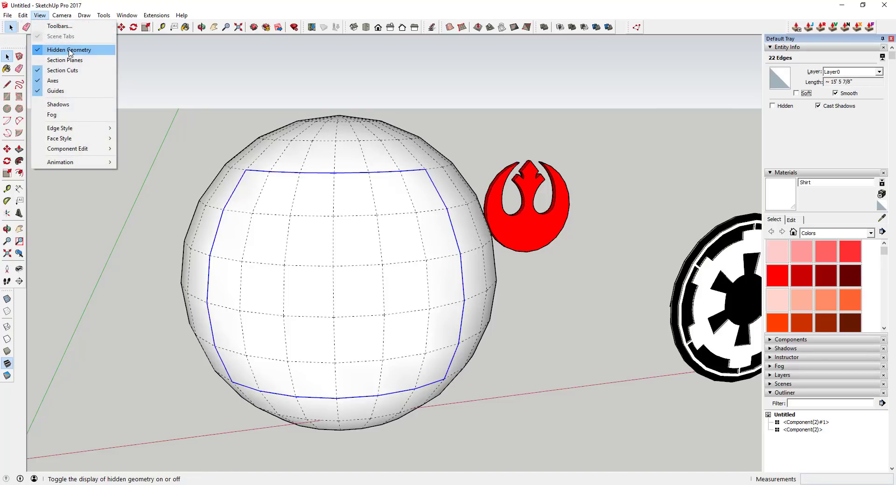
{"action": "left_click", "coordinate": [70, 50]}
{"action": "left_click", "coordinate": [346, 240]}
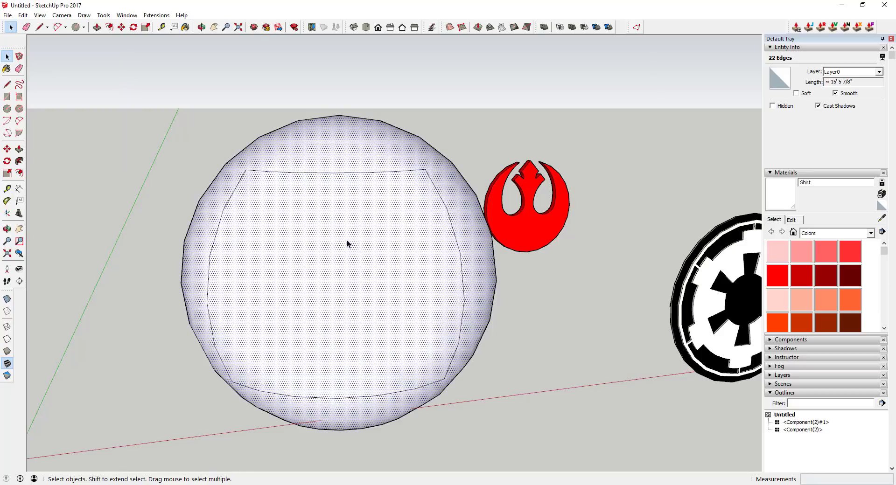
{"action": "middle_click_drag", "start_coordinate": [302, 275], "coordinate": [354, 255]}
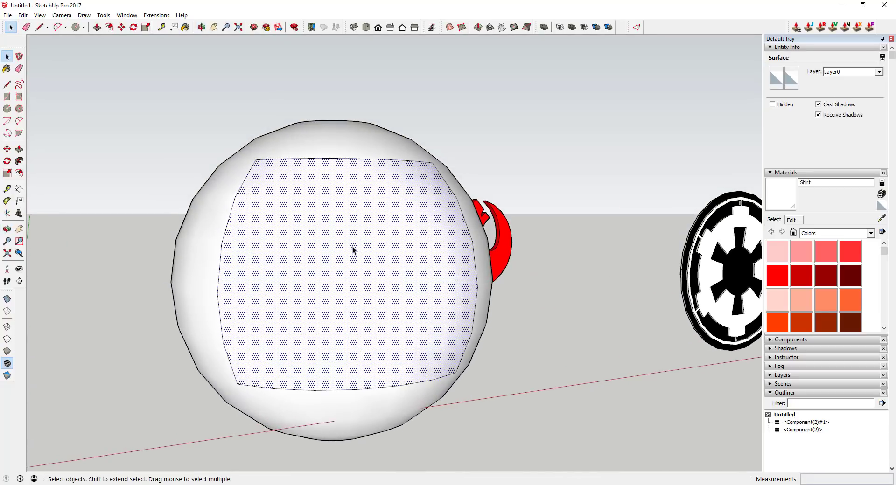
{"action": "scroll", "coordinate": [357, 253], "scroll_direction": "down", "scroll_amount": 3}
{"action": "middle_click_drag", "start_coordinate": [359, 251], "coordinate": [389, 270]}
{"action": "left_click", "coordinate": [336, 192]}
{"action": "left_click", "coordinate": [350, 283]}
{"action": "key", "text": "Escape"}
{"action": "left_click", "coordinate": [373, 264]}
Copy the outlined patch with its bounding edges along the red axis to a spot beside the sphere
{"action": "key", "text": "m"}
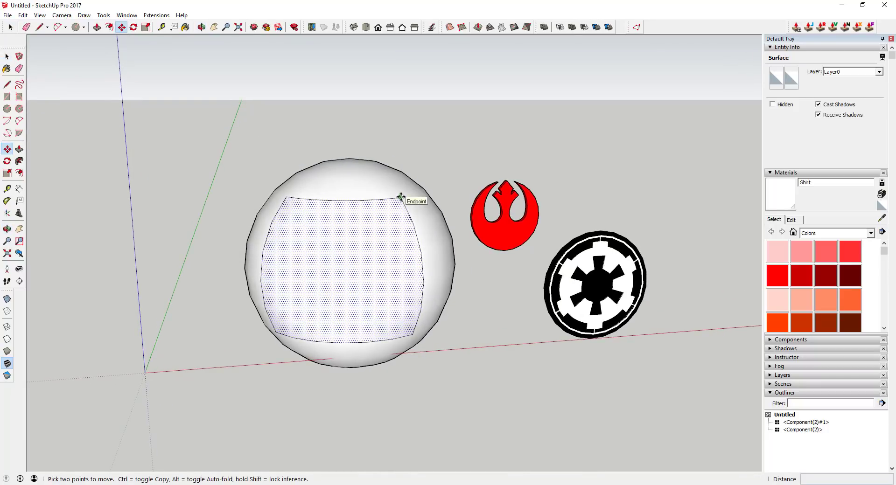
{"action": "key", "text": "space"}
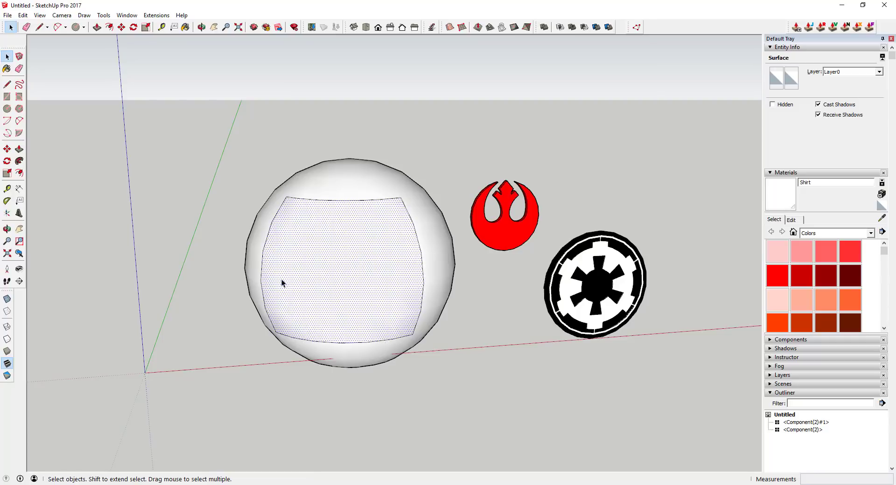
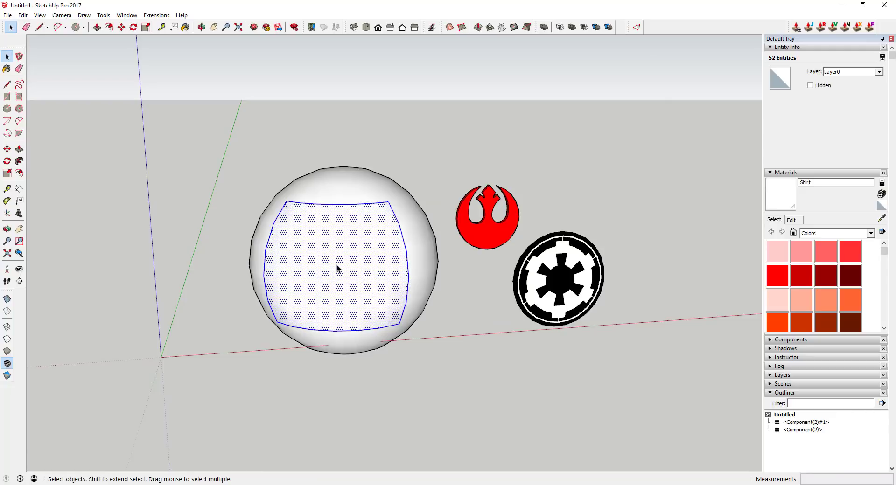
{"action": "left_click", "coordinate": [388, 202]}
{"action": "key", "text": "ctrl"}
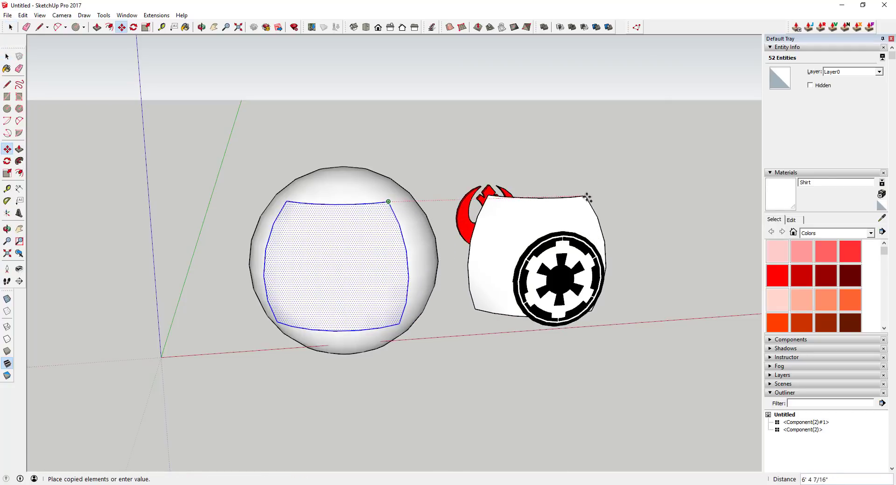
{"action": "left_click", "coordinate": [593, 196]}
{"action": "key", "text": "space"}
Move the Empire symbol clear of the copied patch, to the side facing away from the sphere
{"action": "scroll", "coordinate": [562, 284], "scroll_direction": "up", "scroll_amount": 2}
{"action": "middle_click_drag", "start_coordinate": [561, 284], "coordinate": [542, 265]}
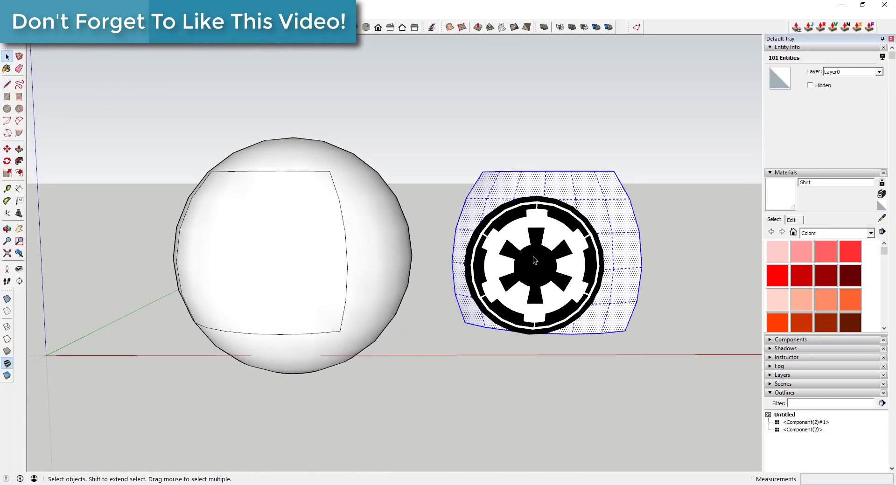
{"action": "mouse_move", "coordinate": [552, 263]}
{"action": "middle_mouse_down"}
{"action": "mouse_move", "coordinate": [537, 270]}
{"action": "mouse_move", "coordinate": [559, 269]}
{"action": "middle_mouse_up"}
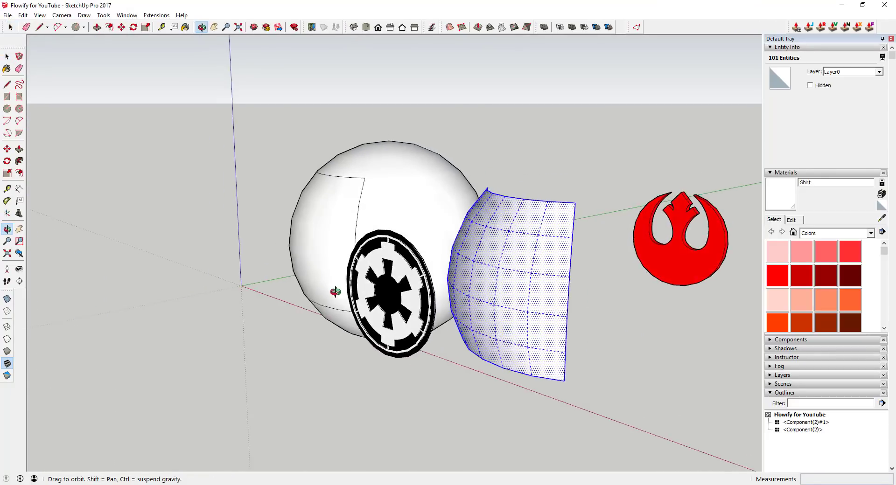
{"action": "middle_click_drag", "start_coordinate": [336, 292], "coordinate": [468, 300]}
{"action": "left_click", "coordinate": [464, 323]}
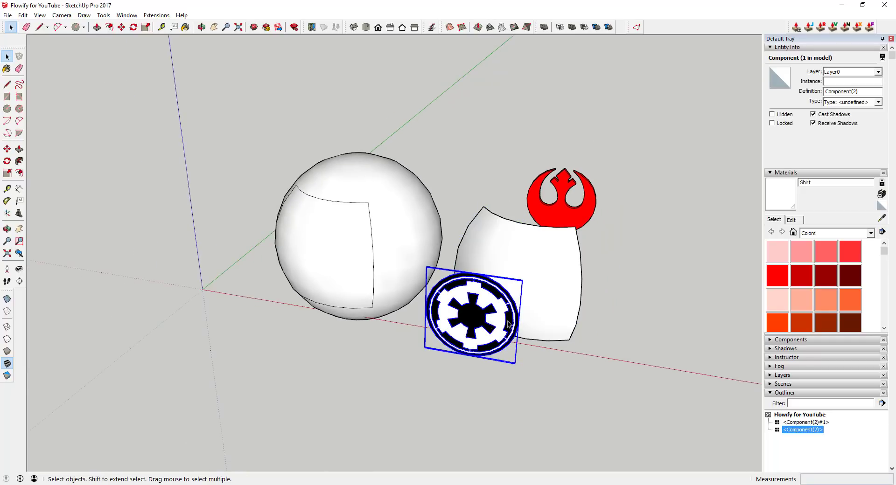
{"action": "scroll", "coordinate": [523, 325], "scroll_direction": "up", "scroll_amount": 3}
{"action": "scroll", "coordinate": [502, 332], "scroll_direction": "up", "scroll_amount": 1}
{"action": "key", "text": "m"}
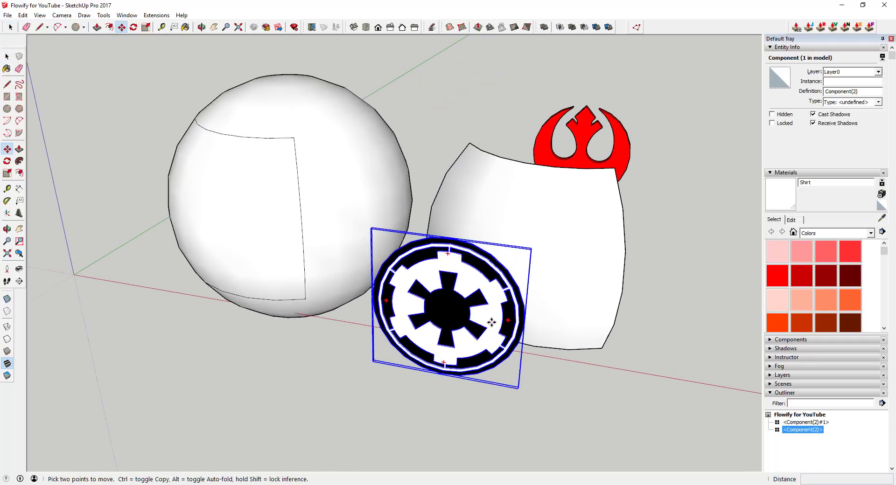
{"action": "left_click", "coordinate": [486, 318]}
{"action": "key", "text": "Escape"}
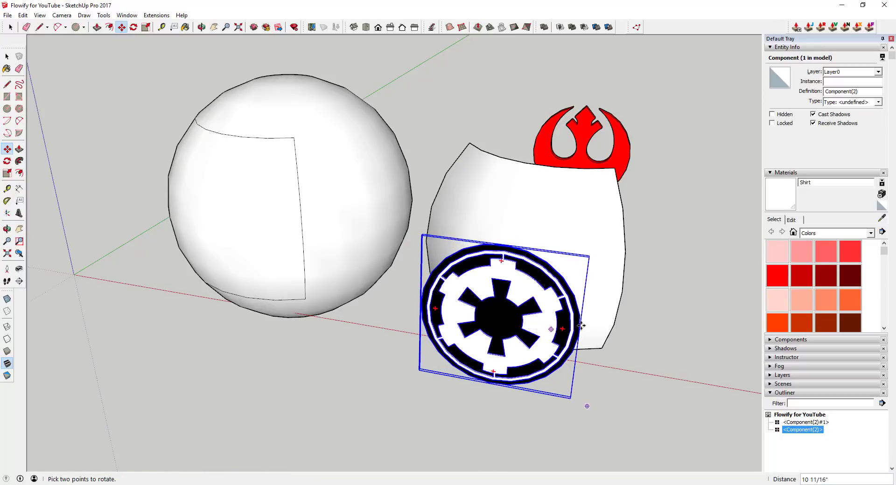
{"action": "middle_click_drag", "start_coordinate": [586, 406], "coordinate": [494, 453]}
{"action": "left_click", "coordinate": [418, 349]}
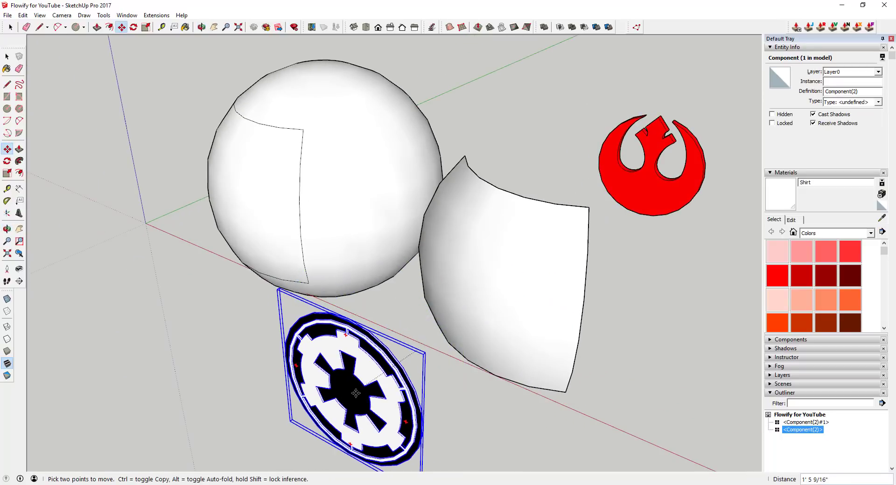
{"action": "scroll", "coordinate": [385, 355], "scroll_direction": "down", "scroll_amount": 3}
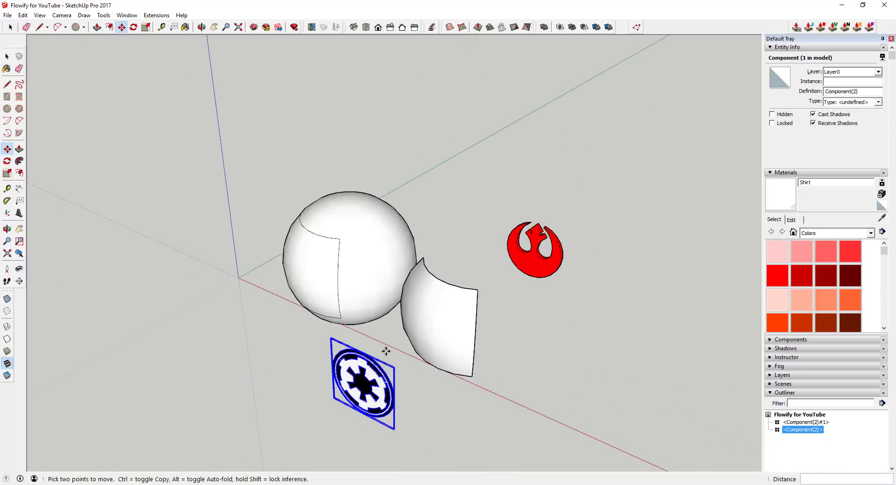
{"action": "middle_click_drag", "start_coordinate": [365, 383], "coordinate": [653, 281]}
{"action": "key", "text": "space"}
Make a group of the copied patch together with its bounding edges
{"action": "left_click", "coordinate": [486, 269]}
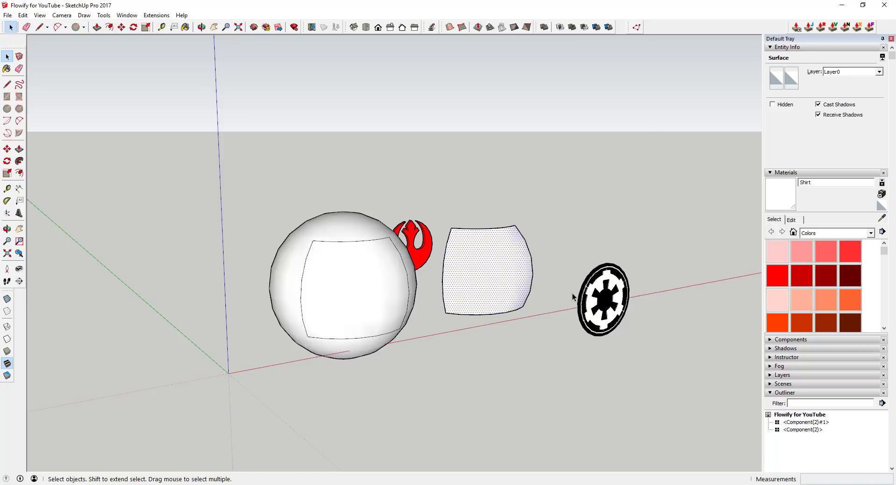
{"action": "middle_click_drag", "start_coordinate": [516, 274], "coordinate": [489, 275]}
{"action": "double_click", "coordinate": [489, 275]}
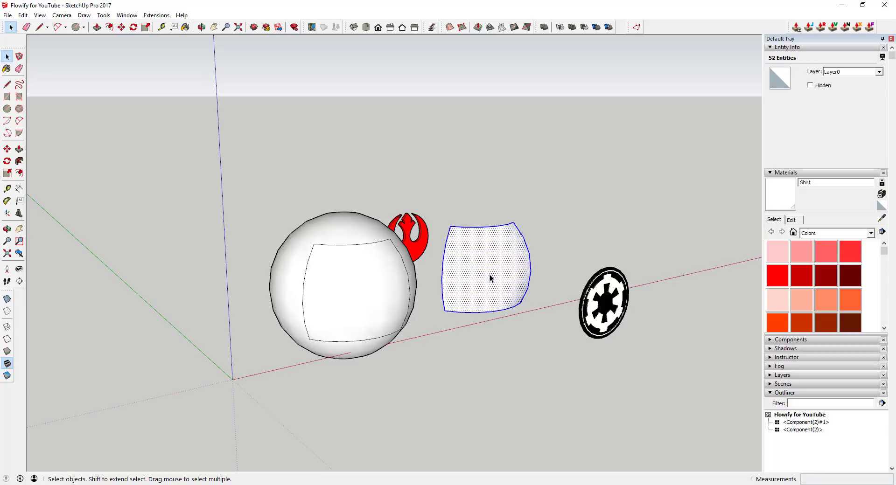
{"action": "right_click", "coordinate": [489, 274]}
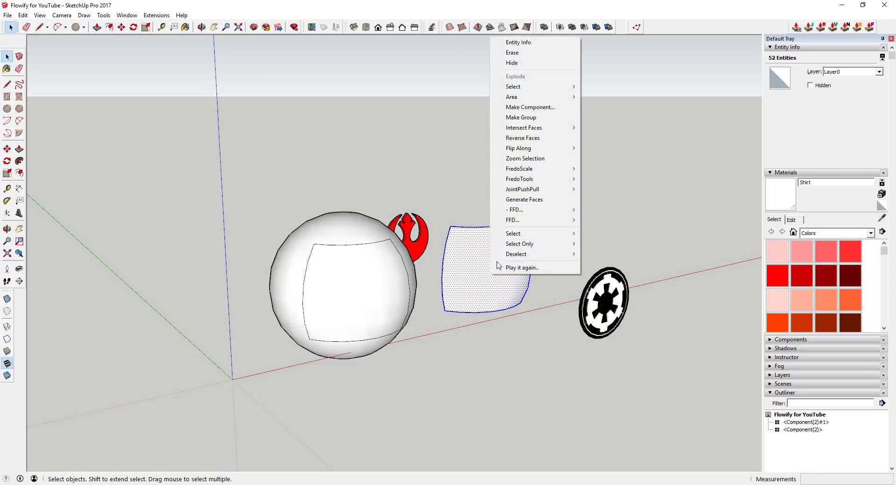
{"action": "left_click", "coordinate": [527, 119]}
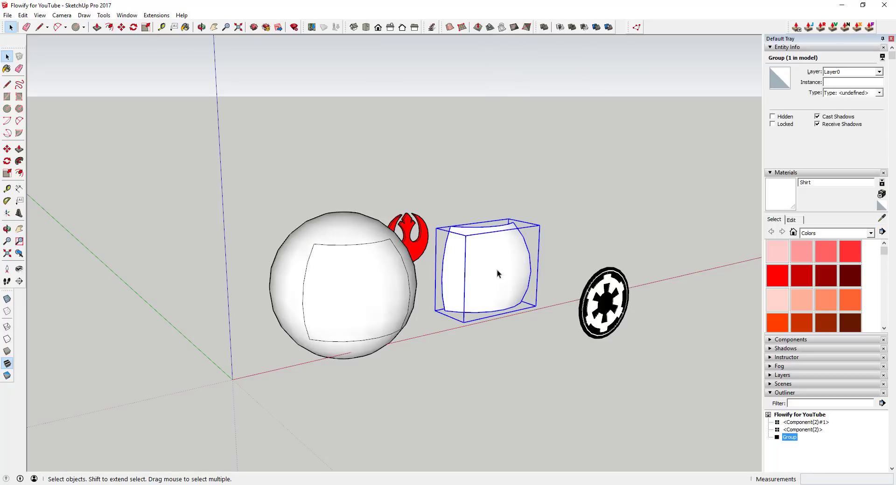
Draw two parallel lines about 4 feet long along the green axis, one outward from each lower corner of the copied patch
{"action": "key", "text": "l"}
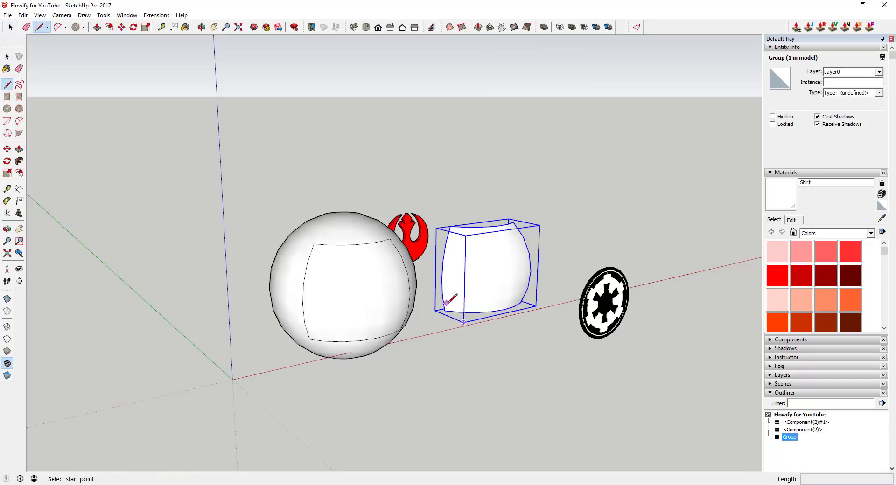
{"action": "left_click", "coordinate": [444, 310]}
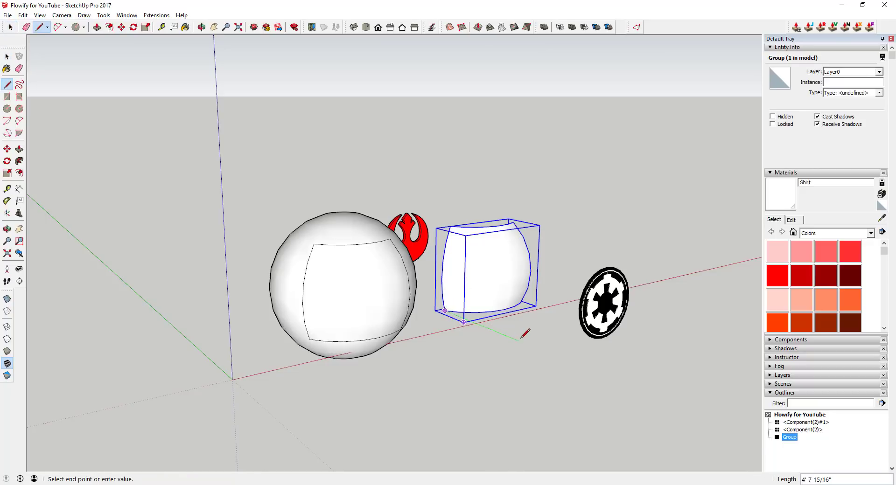
{"action": "key", "text": "space"}
{"action": "middle_click_drag", "start_coordinate": [526, 326], "coordinate": [223, 320]}
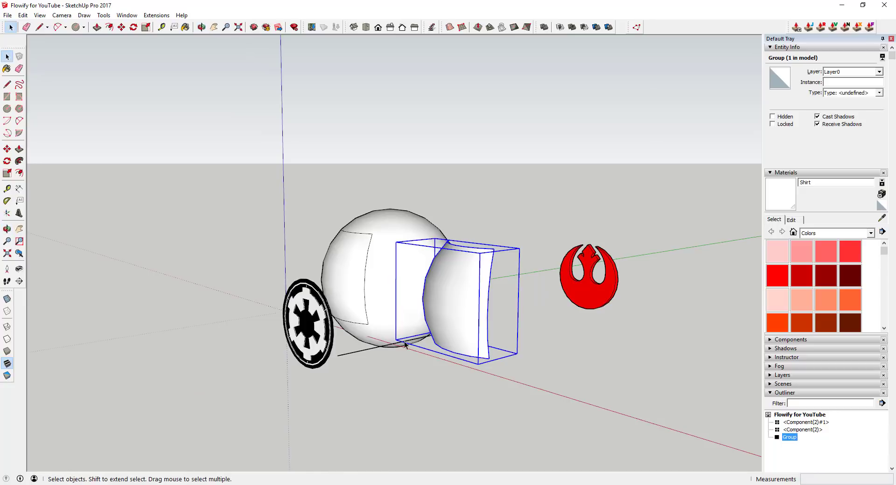
{"action": "key", "text": "l"}
{"action": "left_click", "coordinate": [488, 359]}
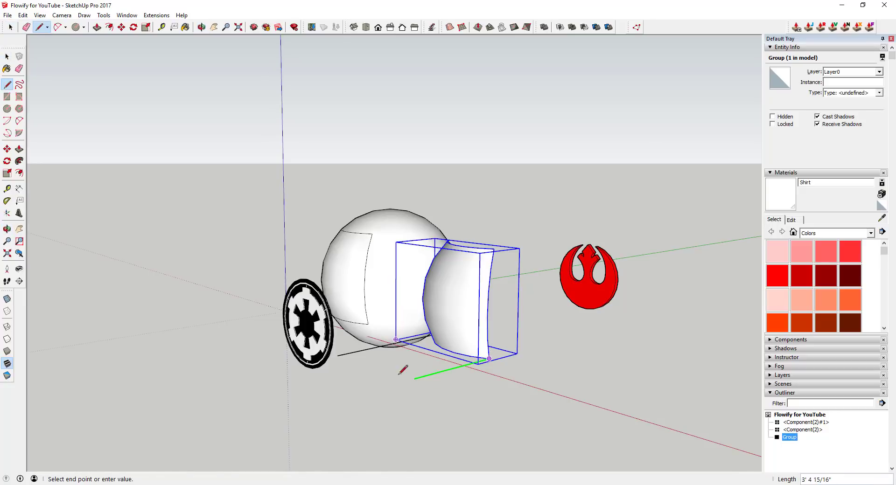
{"action": "left_click", "coordinate": [407, 380]}
{"action": "key", "text": "space"}
Select the two new lines and make a separate group of them
{"action": "middle_click_drag", "start_coordinate": [477, 386], "coordinate": [305, 344]}
{"action": "left_click_drag", "start_coordinate": [286, 395], "coordinate": [282, 388]}
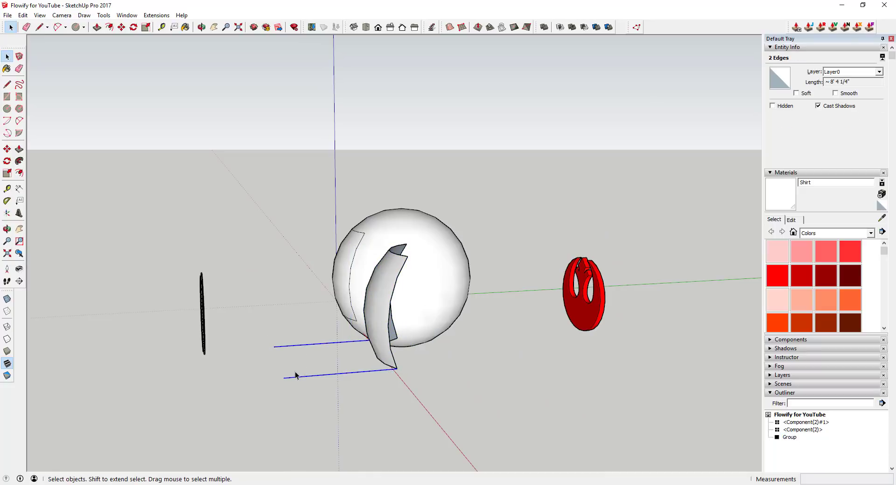
{"action": "right_click", "coordinate": [302, 379]}
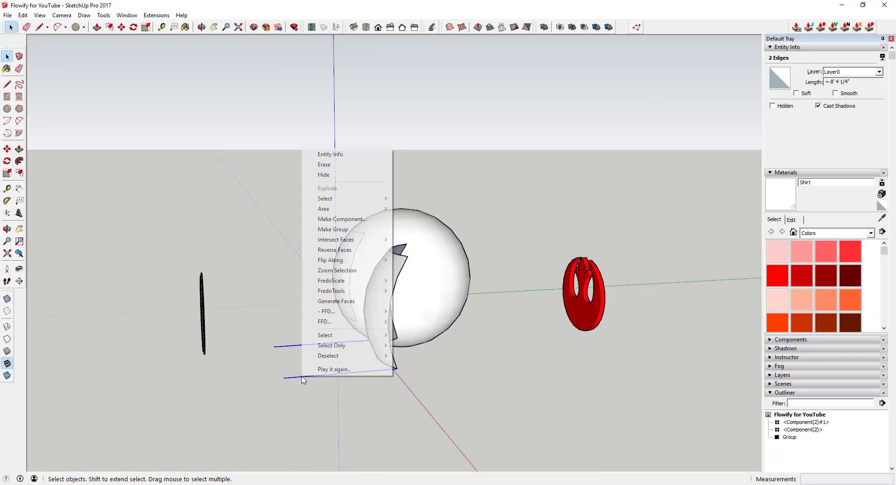
{"action": "left_click", "coordinate": [355, 237]}
Rename the copied patch's group in the Outliner as Target Face
{"action": "middle_click_drag", "start_coordinate": [326, 336], "coordinate": [537, 340]}
{"action": "scroll", "coordinate": [788, 446], "scroll_direction": "down", "scroll_amount": 3}
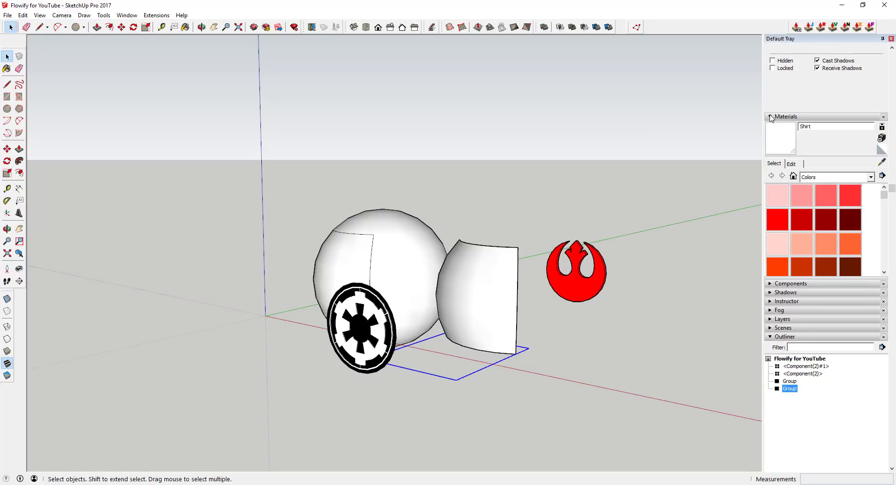
{"action": "left_click", "coordinate": [784, 117]}
{"action": "left_click", "coordinate": [789, 266]}
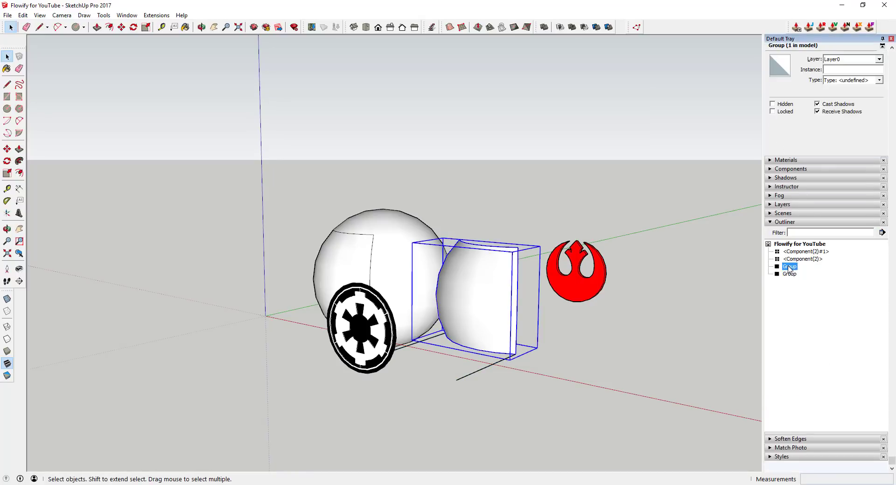
{"action": "right_click", "coordinate": [790, 266]}
{"action": "left_click", "coordinate": [805, 259]}
{"action": "type", "text": "Target Face"}
{"action": "key", "text": "Return"}
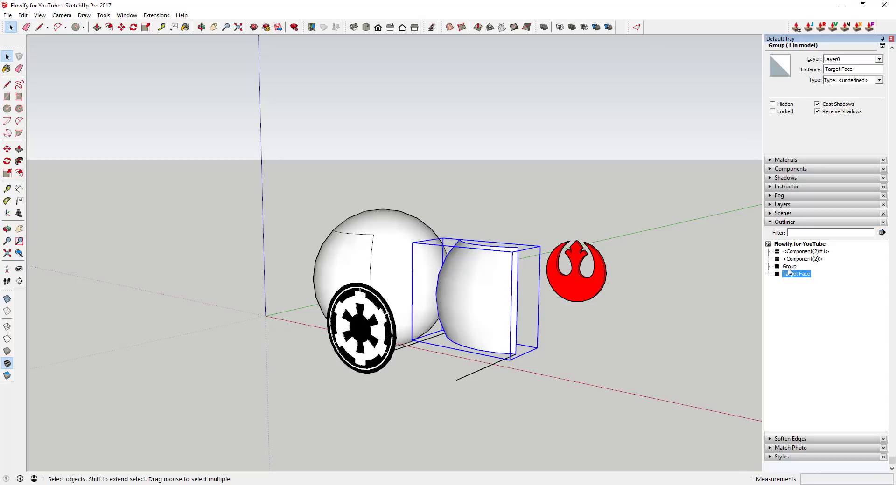
Rename the group of the two connecting lines as Lines
{"action": "right_click", "coordinate": [790, 268]}
{"action": "left_click", "coordinate": [814, 261]}
{"action": "type", "text": "Lines"}
{"action": "key", "text": "Return"}
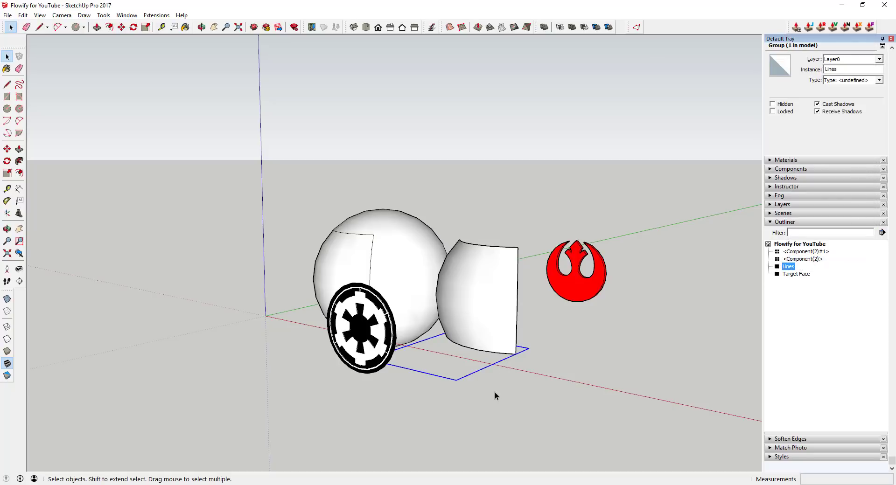
Draw an upright rectangle facing the curved patch, with its lower corners at the free ends of the two lines
{"action": "key", "text": "l"}
{"action": "left_click", "coordinate": [456, 380]}
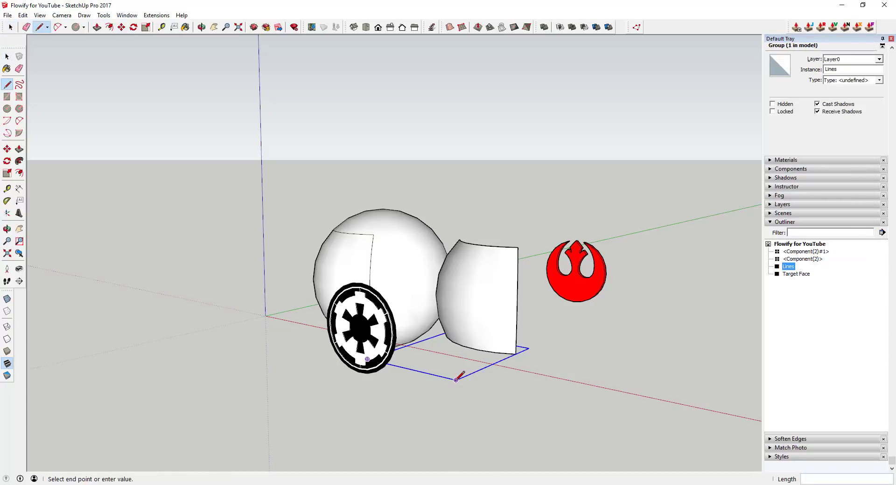
{"action": "key", "text": "o"}
{"action": "left_click_drag", "start_coordinate": [457, 230], "coordinate": [763, 324]}
{"action": "middle_click_drag", "start_coordinate": [763, 324], "coordinate": [676, 298]}
{"action": "key", "text": "r"}
{"action": "left_click", "coordinate": [522, 231]}
{"action": "left_click", "coordinate": [487, 291]}
{"action": "key", "text": "space"}
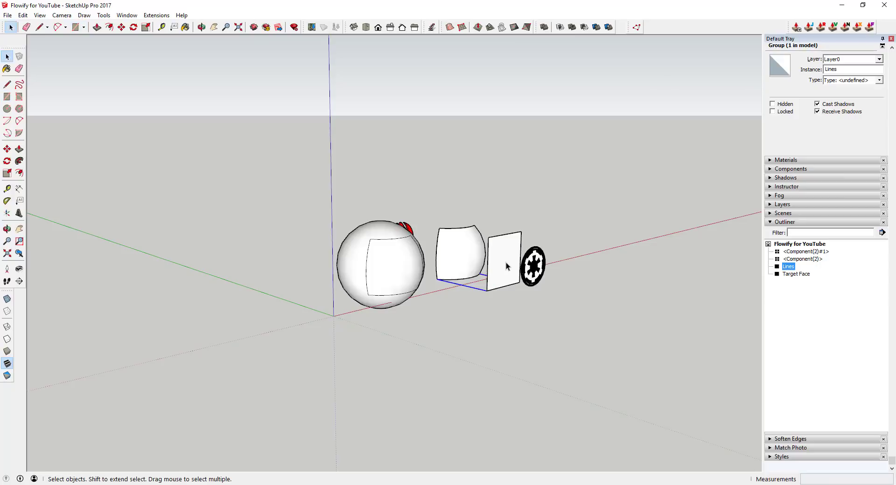
Make a group of the upright rectangle with its edges and name it Flat Face
{"action": "double_click", "coordinate": [508, 266]}
{"action": "right_click", "coordinate": [508, 266]}
{"action": "left_click", "coordinate": [537, 105]}
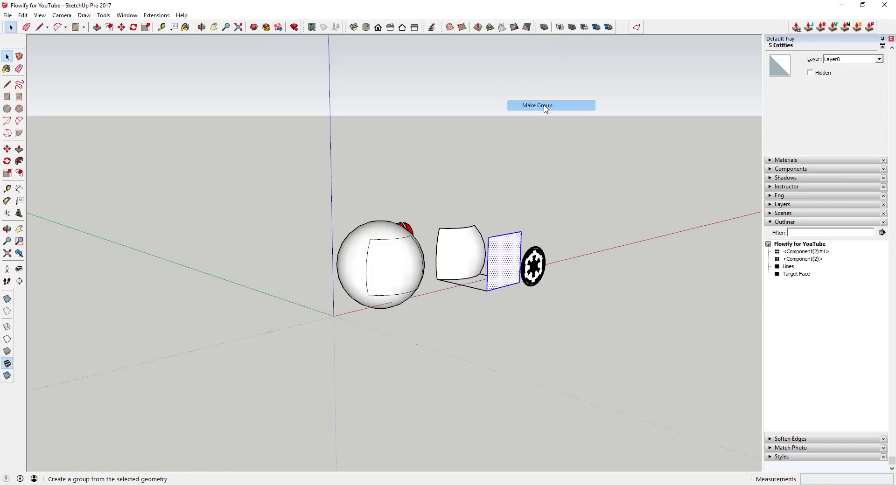
{"action": "right_click", "coordinate": [788, 267]}
{"action": "left_click", "coordinate": [793, 260]}
{"action": "key", "text": "BackSpace"}
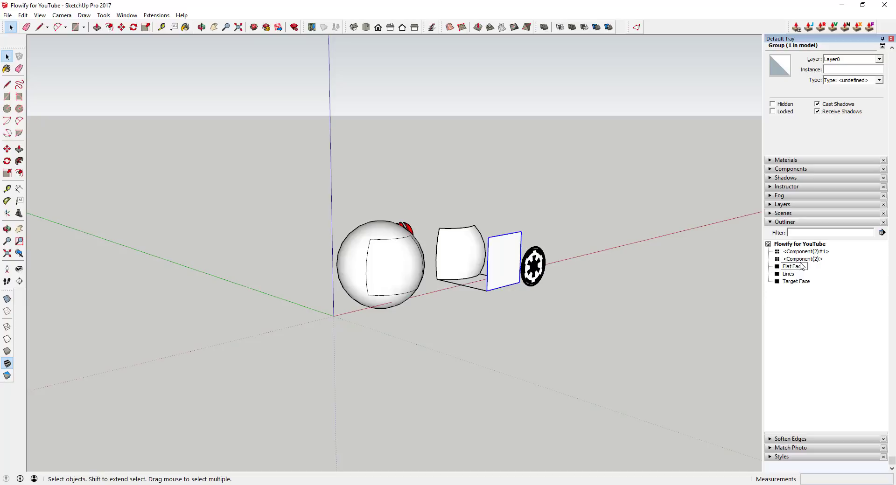
{"action": "key", "text": "Return"}
Combine the Target Face, Lines and Flat Face groups into one parent group
{"action": "scroll", "coordinate": [490, 280], "scroll_direction": "up", "scroll_amount": 5}
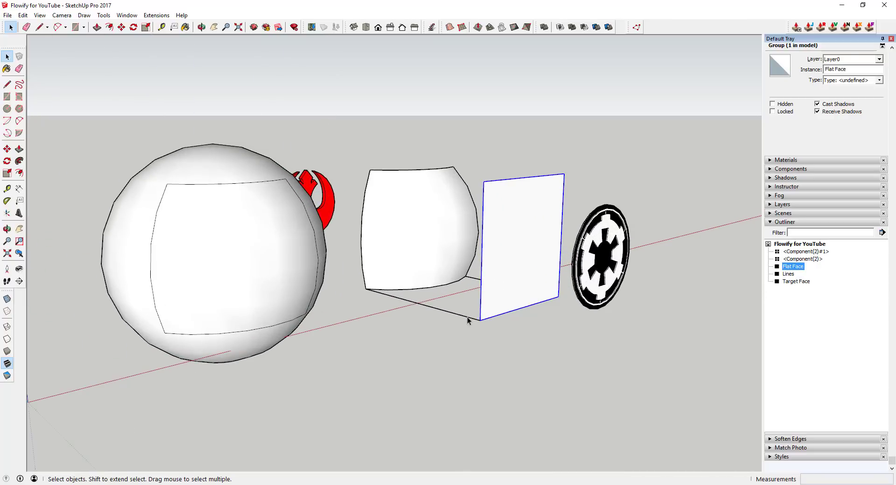
{"action": "left_click", "coordinate": [468, 321]}
{"action": "left_click", "coordinate": [430, 237]}
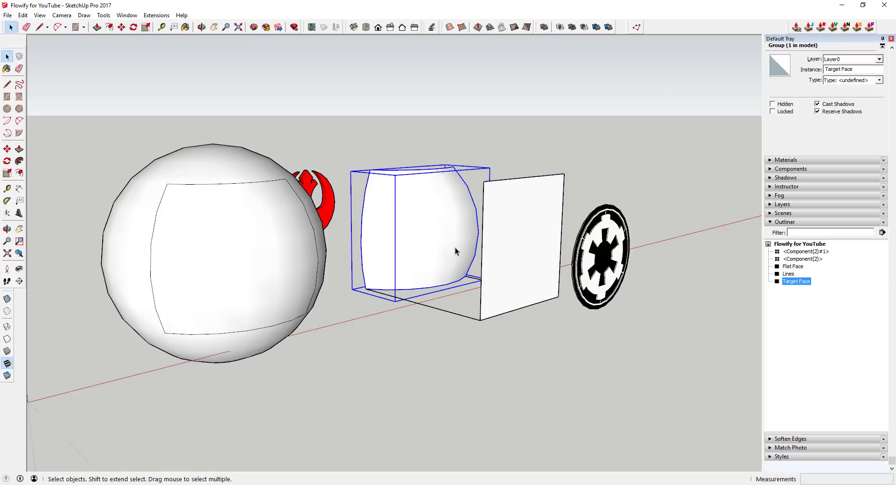
{"action": "left_click", "coordinate": [450, 314], "text": "shift"}
{"action": "left_click", "coordinate": [501, 274], "text": "shift"}
{"action": "right_click", "coordinate": [499, 271]}
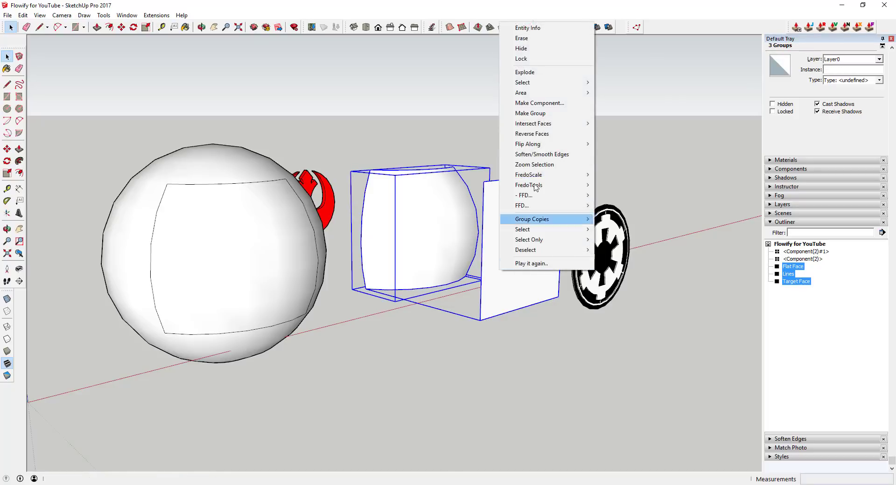
{"action": "left_click", "coordinate": [530, 113]}
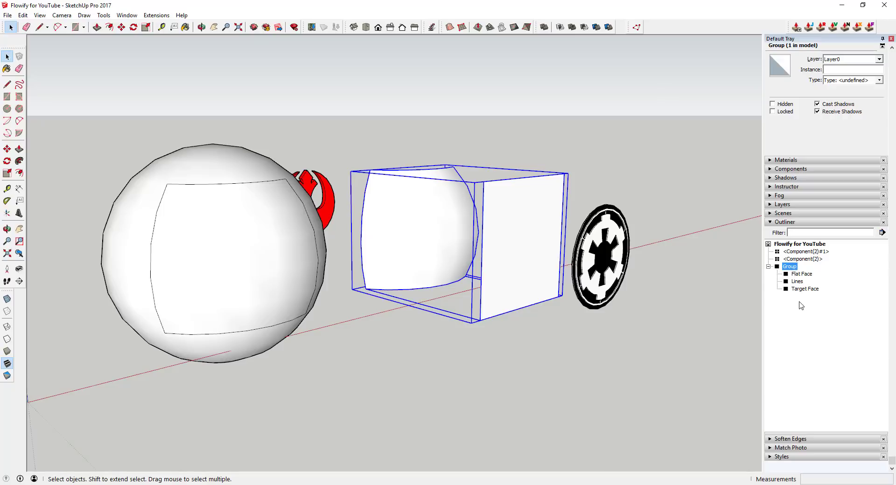
Apply Flowify's Impose Grid command to the parent group
{"action": "middle_click_drag", "start_coordinate": [607, 280], "coordinate": [526, 206]}
{"action": "scroll", "coordinate": [518, 227], "scroll_direction": "up", "scroll_amount": 2}
{"action": "scroll", "coordinate": [516, 232], "scroll_direction": "up", "scroll_amount": 1}
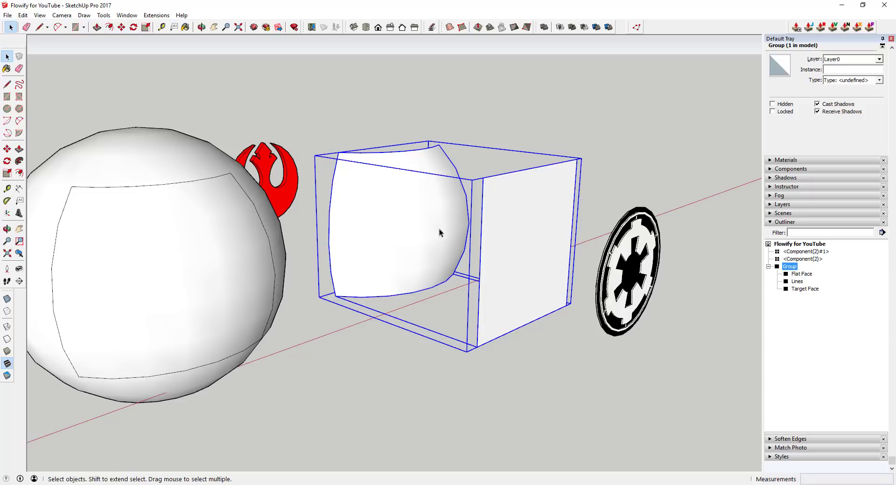
{"action": "scroll", "coordinate": [425, 229], "scroll_direction": "down", "scroll_amount": 1}
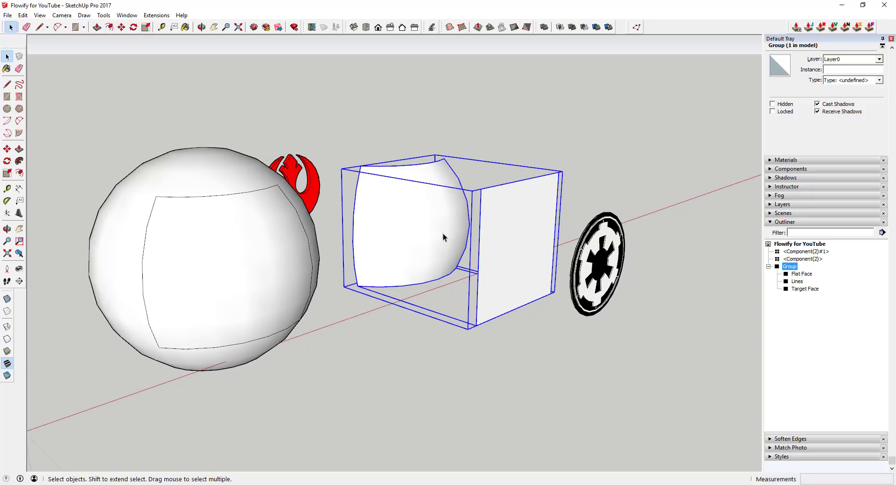
{"action": "left_click", "coordinate": [158, 16]}
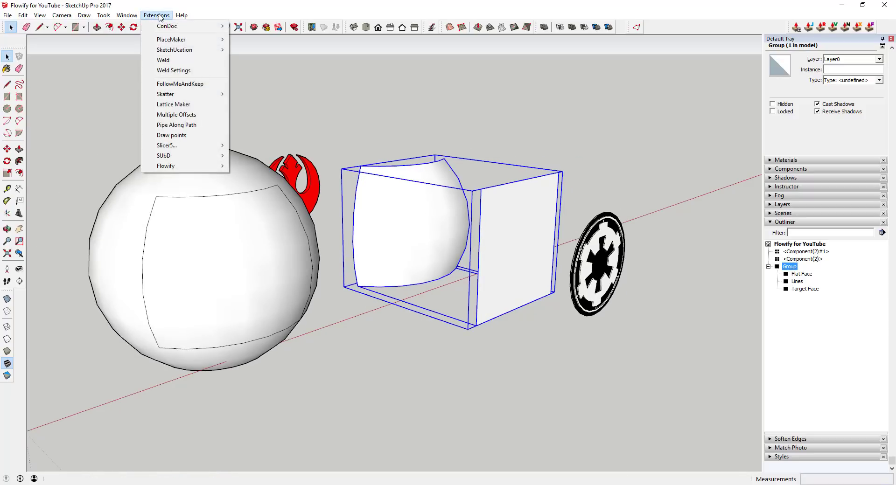
{"action": "mouse_move", "coordinate": [185, 167]}
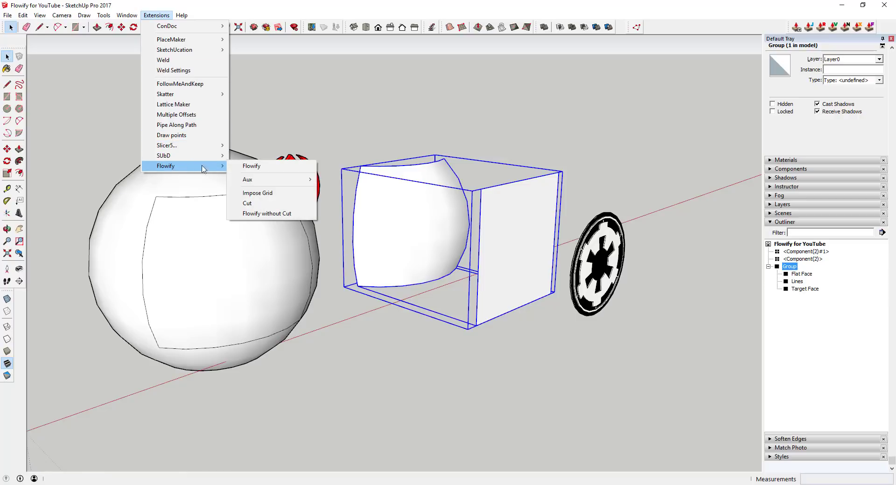
{"action": "left_click", "coordinate": [271, 197]}
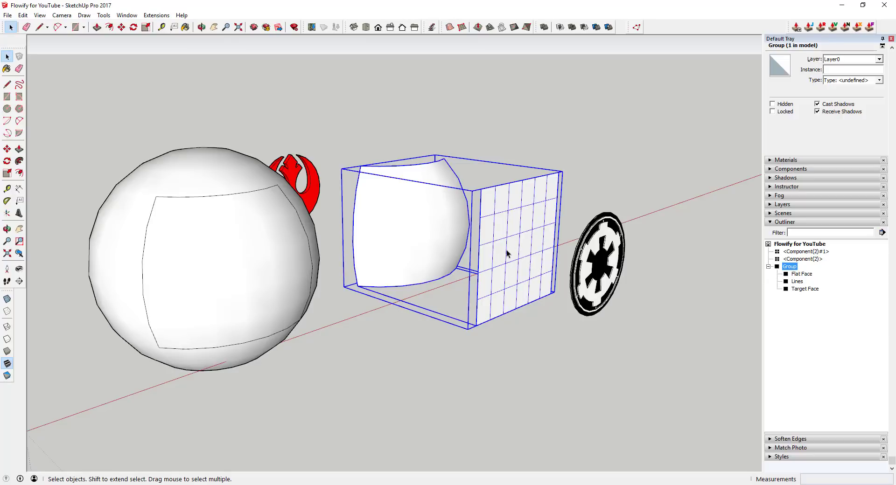
Move the Empire symbol onto the front of the gridded flat face
{"action": "scroll", "coordinate": [509, 253], "scroll_direction": "up", "scroll_amount": 2}
{"action": "middle_click_drag", "start_coordinate": [511, 254], "coordinate": [483, 175]}
{"action": "middle_click_drag", "start_coordinate": [532, 229], "coordinate": [591, 238]}
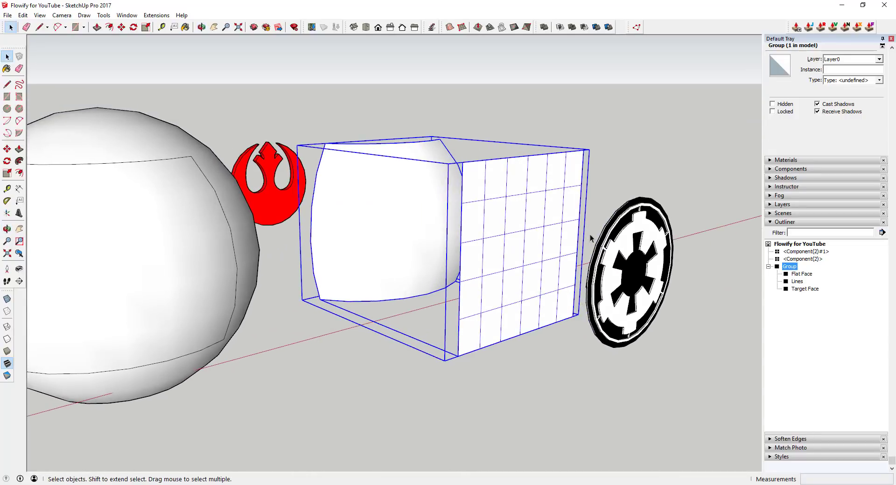
{"action": "scroll", "coordinate": [568, 230], "scroll_direction": "down", "scroll_amount": 2}
{"action": "scroll", "coordinate": [481, 195], "scroll_direction": "up", "scroll_amount": 3}
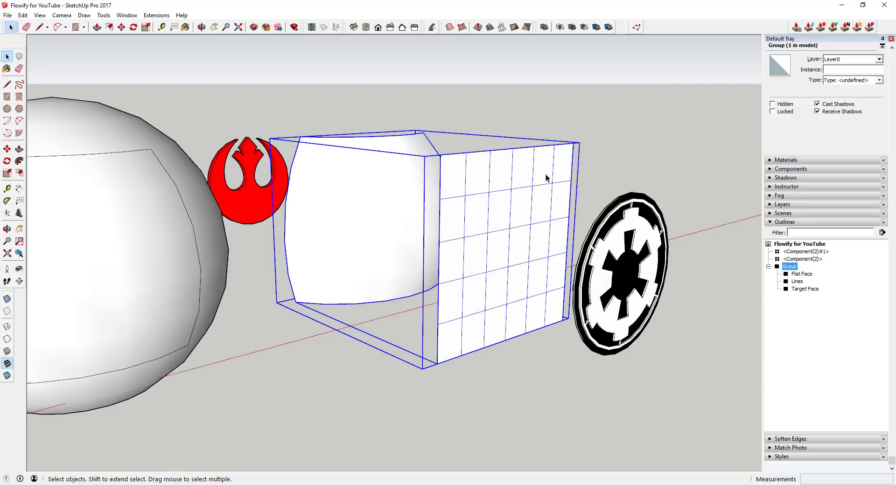
{"action": "middle_click_drag", "start_coordinate": [473, 208], "coordinate": [594, 253]}
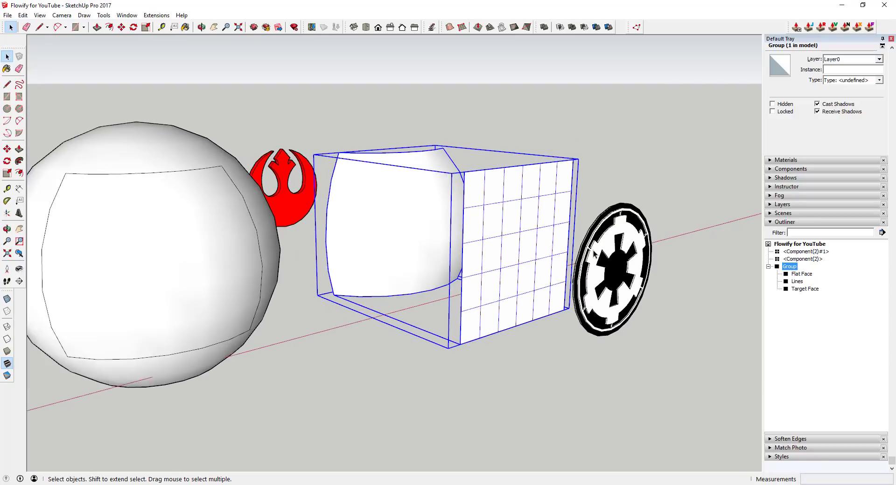
{"action": "left_click", "coordinate": [617, 227]}
{"action": "scroll", "coordinate": [609, 219], "scroll_direction": "up", "scroll_amount": 3}
{"action": "middle_click_drag", "start_coordinate": [609, 218], "coordinate": [723, 310]}
{"action": "key", "text": "m"}
{"action": "left_click", "coordinate": [651, 196]}
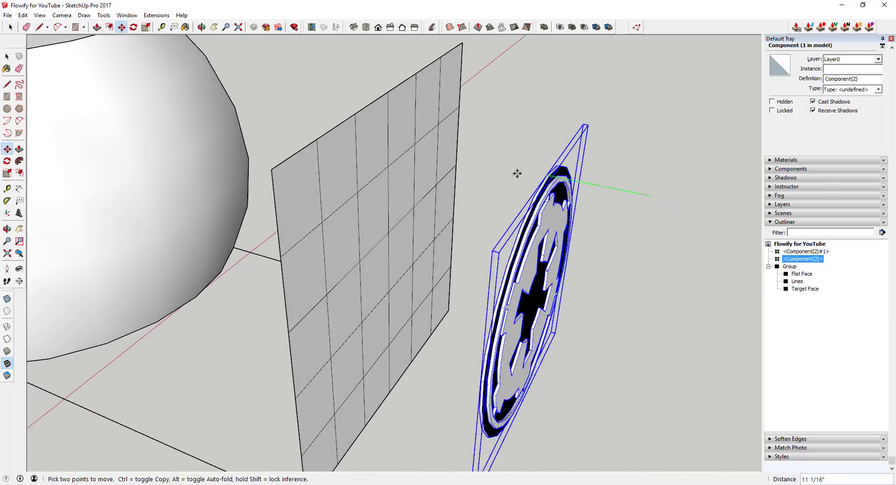
{"action": "left_click", "coordinate": [391, 140]}
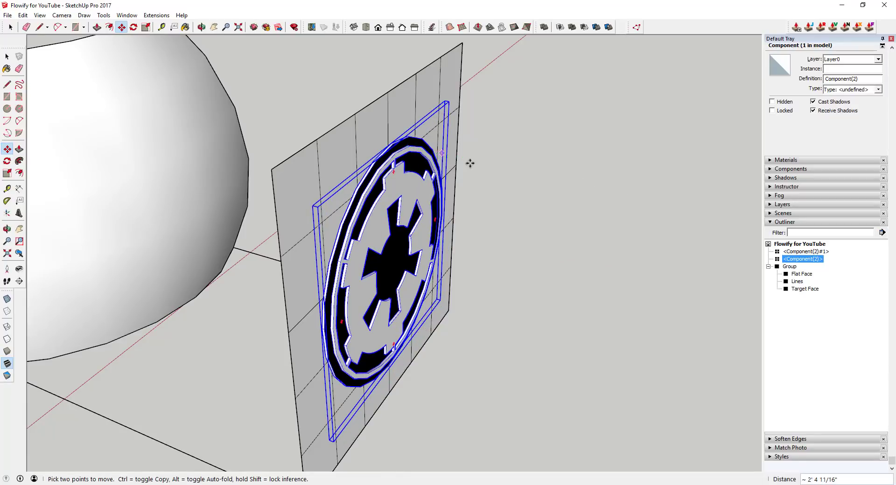
Shift the Empire symbol within the plane of the gridded face to center it there
{"action": "scroll", "coordinate": [502, 236], "scroll_direction": "down", "scroll_amount": 5}
{"action": "middle_click_drag", "start_coordinate": [502, 236], "coordinate": [478, 231]}
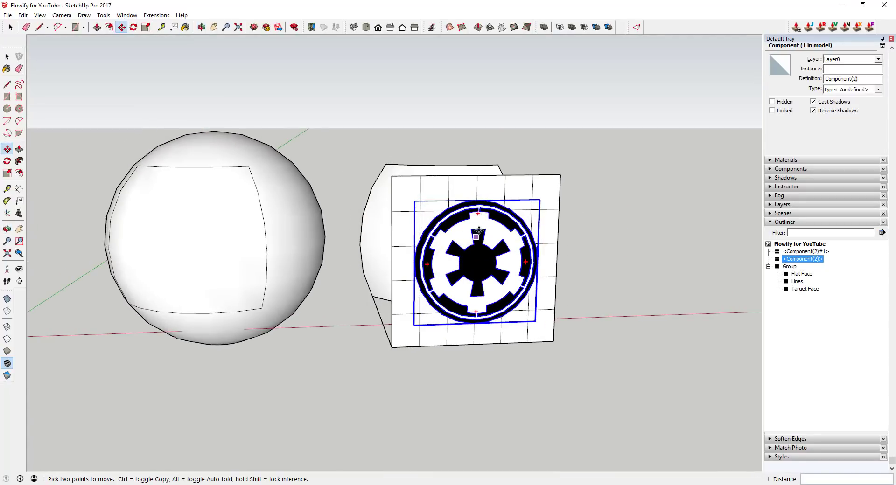
{"action": "scroll", "coordinate": [478, 231], "scroll_direction": "up", "scroll_amount": 3}
{"action": "left_click", "coordinate": [476, 193]}
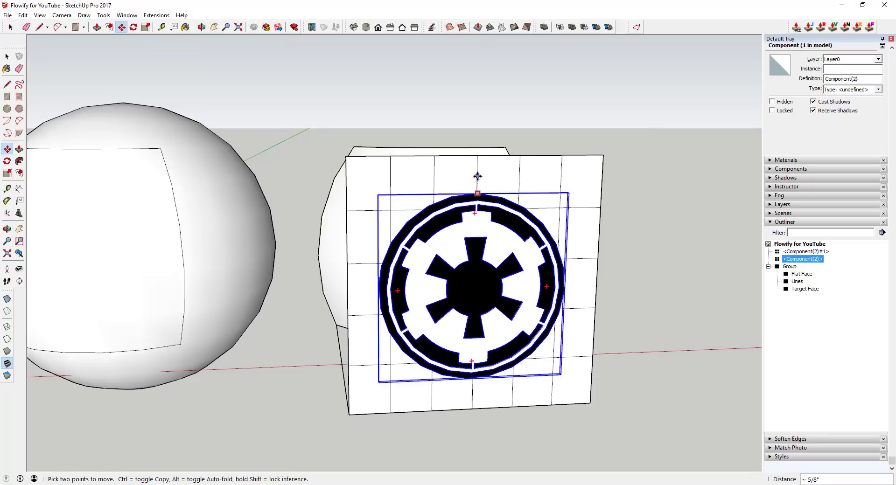
{"action": "left_click", "coordinate": [476, 156]}
{"action": "middle_click_drag", "start_coordinate": [476, 156], "coordinate": [439, 217]}
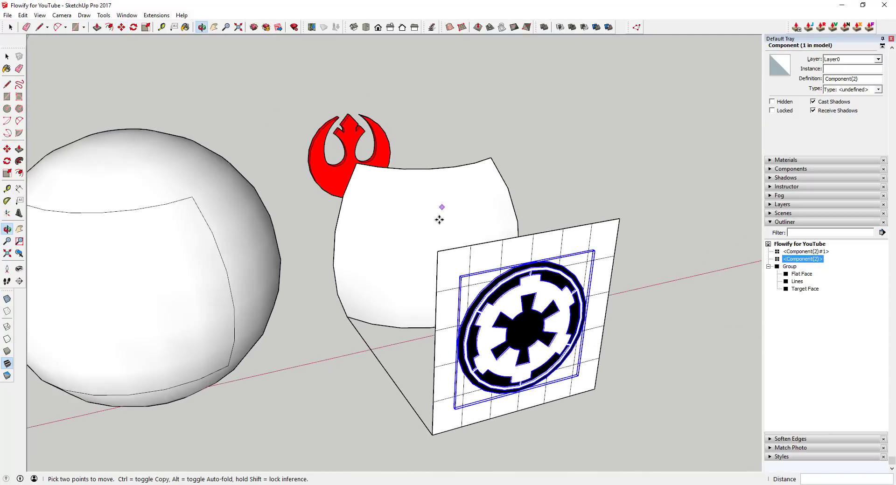
Scale the Empire symbol up slightly from two opposite corners so it nearly fills the gridded face
{"action": "scroll", "coordinate": [448, 243], "scroll_direction": "up", "scroll_amount": 3}
{"action": "key", "text": "s"}
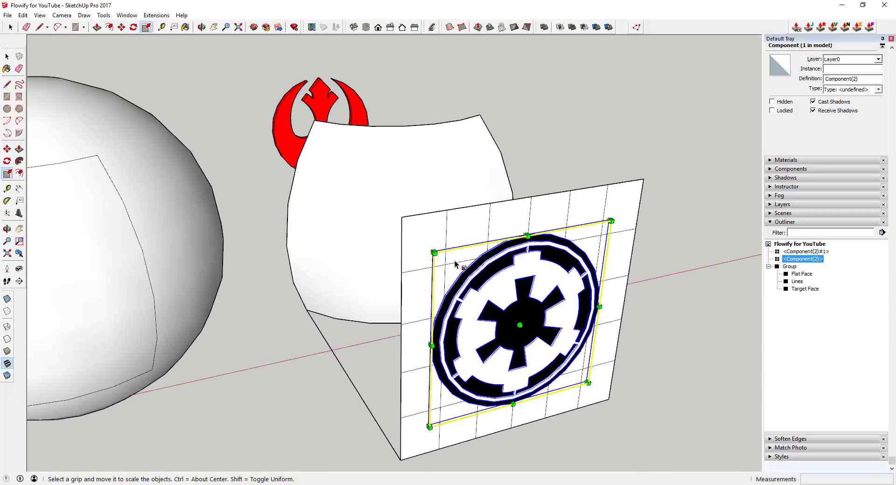
{"action": "middle_click_drag", "start_coordinate": [457, 263], "coordinate": [466, 255]}
{"action": "left_click_drag", "start_coordinate": [472, 260], "coordinate": [461, 251]}
{"action": "left_click_drag", "start_coordinate": [610, 368], "coordinate": [625, 376]}
{"action": "middle_click_drag", "start_coordinate": [626, 376], "coordinate": [461, 210]}
{"action": "scroll", "coordinate": [460, 210], "scroll_direction": "down", "scroll_amount": 4}
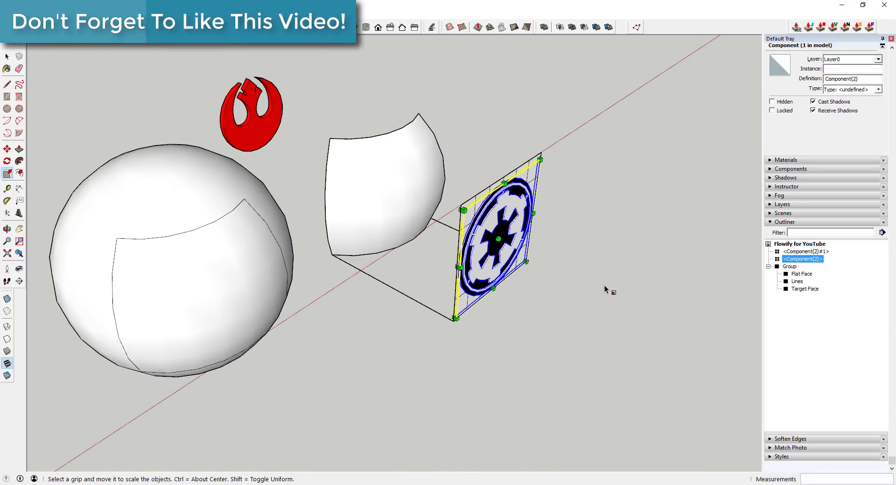
Rename the Empire symbol component in the Outliner as Imperial Logo and clear the selection
{"action": "key", "text": "space"}
{"action": "right_click", "coordinate": [798, 259]}
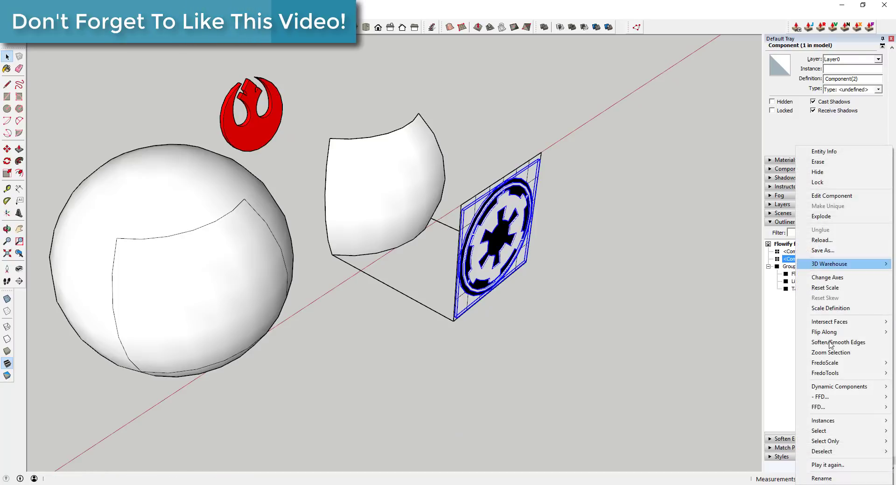
{"action": "left_click", "coordinate": [822, 479]}
{"action": "type", "text": "Imperial Logo"}
{"action": "key", "text": "Return"}
{"action": "left_click", "coordinate": [565, 369]}
{"action": "left_click", "coordinate": [564, 367]}
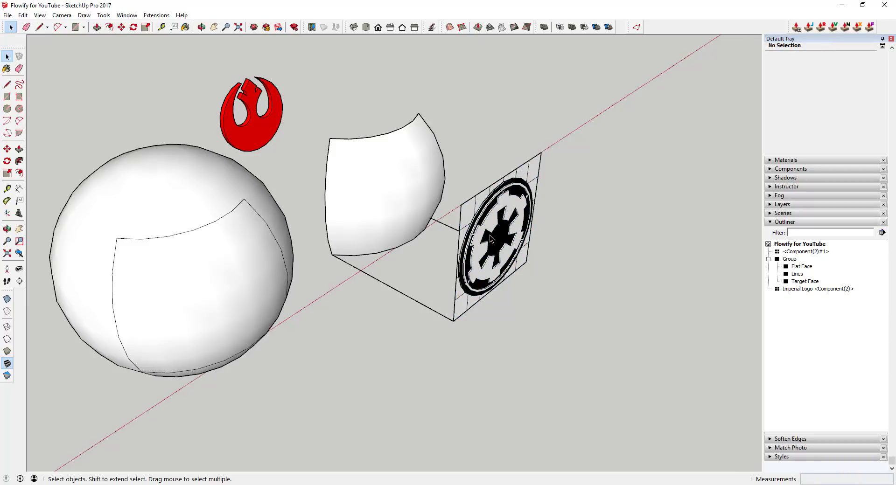
Open the Imperial Logo component and examine the raw geometry inside it from the front
{"action": "double_click", "coordinate": [489, 235]}
{"action": "triple_click", "coordinate": [491, 234]}
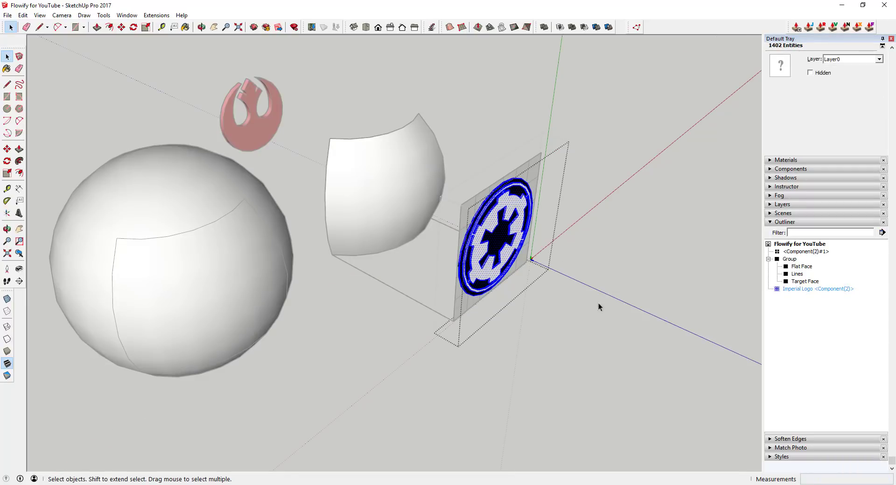
{"action": "left_click", "coordinate": [593, 289]}
{"action": "scroll", "coordinate": [568, 285], "scroll_direction": "up", "scroll_amount": 3}
{"action": "middle_click_drag", "start_coordinate": [568, 285], "coordinate": [317, 149]}
{"action": "middle_click_drag", "start_coordinate": [427, 191], "coordinate": [483, 197]}
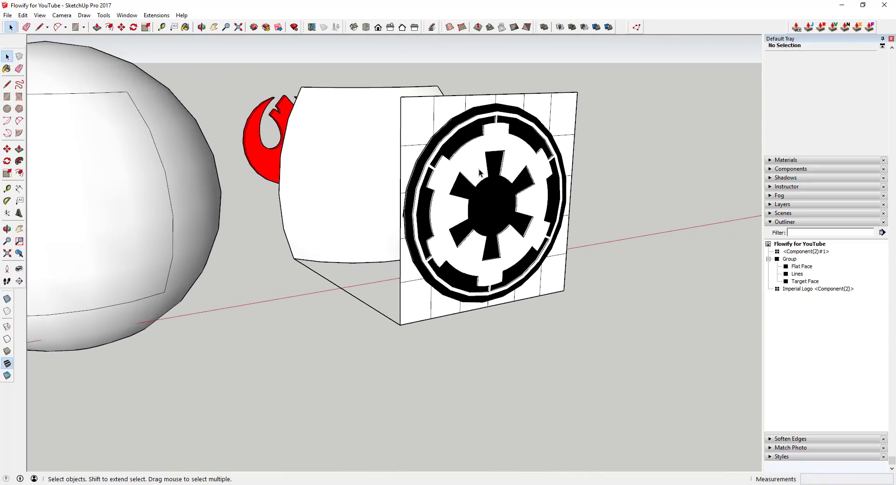
{"action": "double_click", "coordinate": [479, 172]}
{"action": "triple_click", "coordinate": [483, 174]}
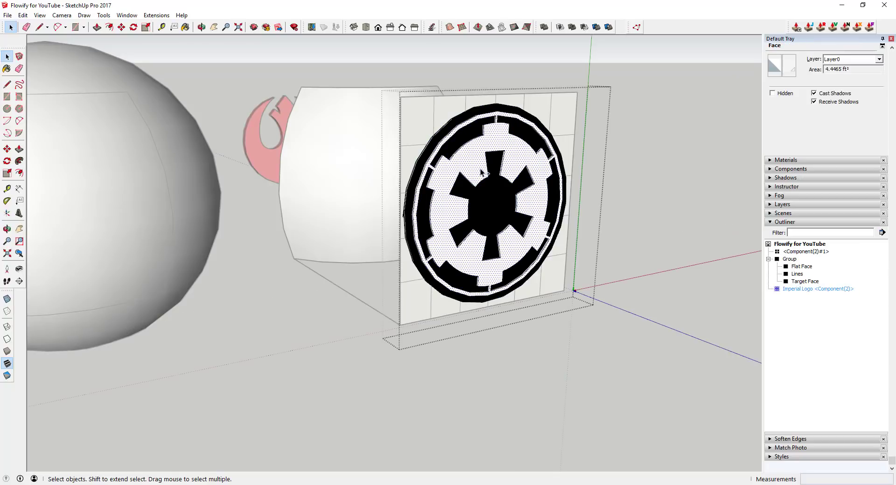
{"action": "left_click", "coordinate": [667, 220]}
{"action": "scroll", "coordinate": [667, 219], "scroll_direction": "down", "scroll_amount": 3}
{"action": "middle_click_drag", "start_coordinate": [667, 219], "coordinate": [521, 211]}
Group all the raw geometry inside the Imperial Logo component and close the component
{"action": "double_click", "coordinate": [521, 212]}
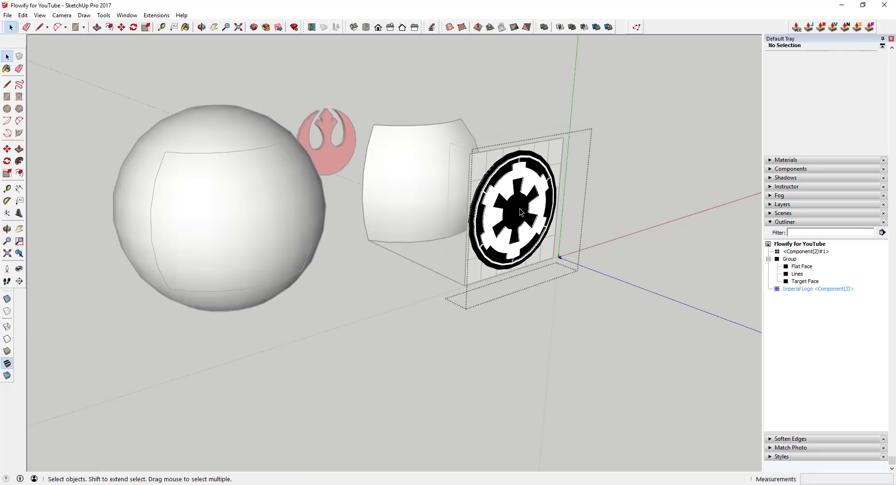
{"action": "triple_click", "coordinate": [520, 208]}
{"action": "right_click", "coordinate": [520, 209]}
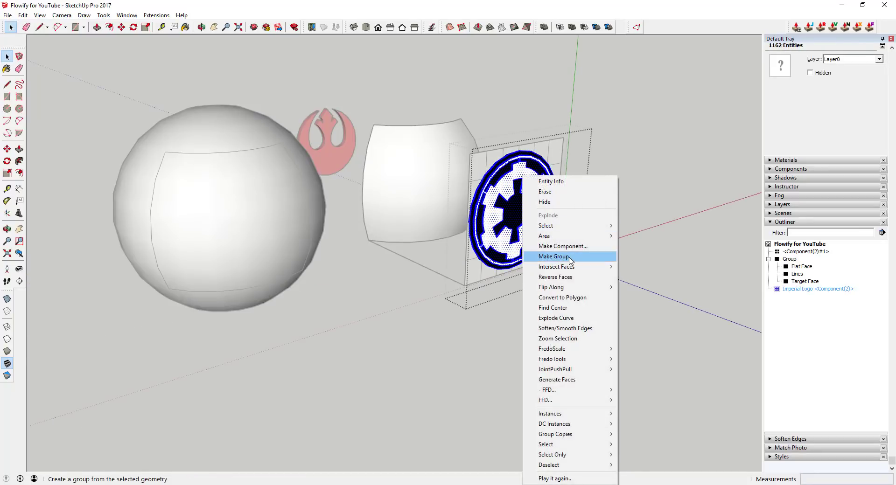
{"action": "left_click", "coordinate": [567, 255]}
{"action": "left_click", "coordinate": [625, 220]}
Try to run Flowify on the group of faces and lines together with the Imperial Logo component containing the nested group
{"action": "scroll", "coordinate": [513, 206], "scroll_direction": "up", "scroll_amount": 2}
{"action": "left_click", "coordinate": [513, 203]}
{"action": "left_click", "coordinate": [513, 204], "text": "ctrl"}
{"action": "left_click", "coordinate": [156, 15]}
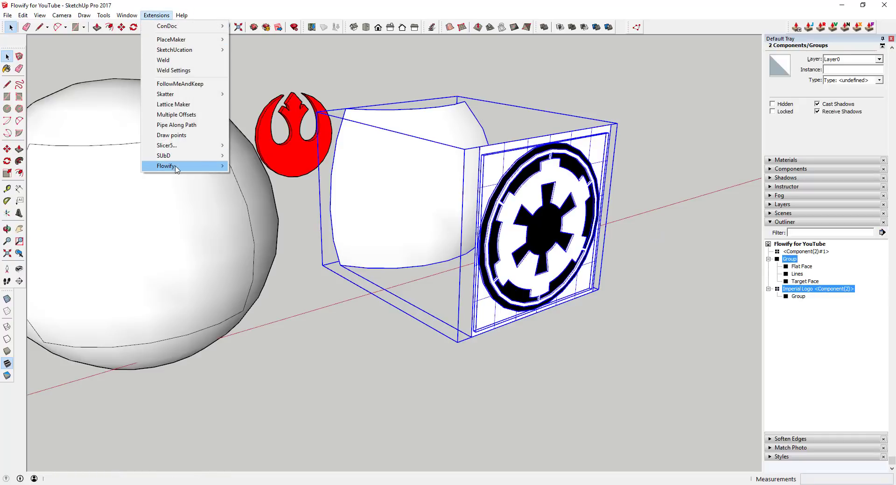
{"action": "mouse_move", "coordinate": [174, 166]}
{"action": "left_click", "coordinate": [244, 168]}
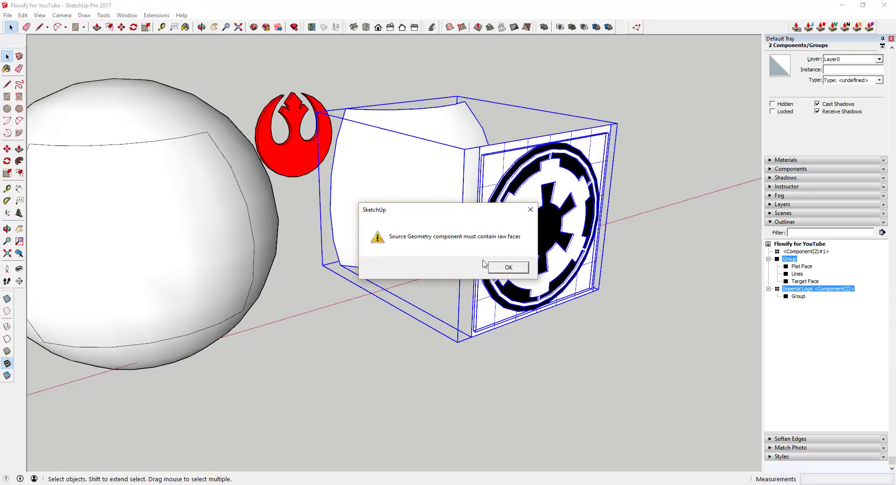
{"action": "left_click", "coordinate": [502, 270]}
Explode the nested group inside the Imperial Logo component back to raw geometry and close the component
{"action": "left_click", "coordinate": [546, 226]}
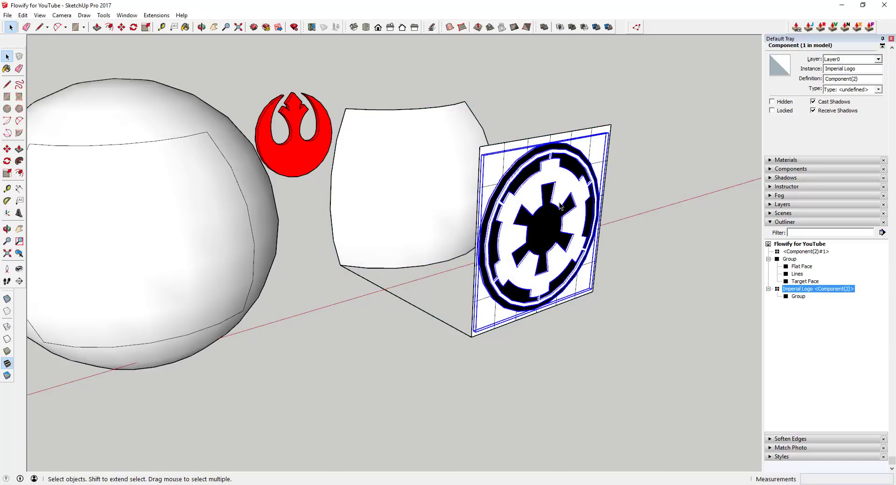
{"action": "double_click", "coordinate": [548, 173]}
{"action": "left_click", "coordinate": [548, 174]}
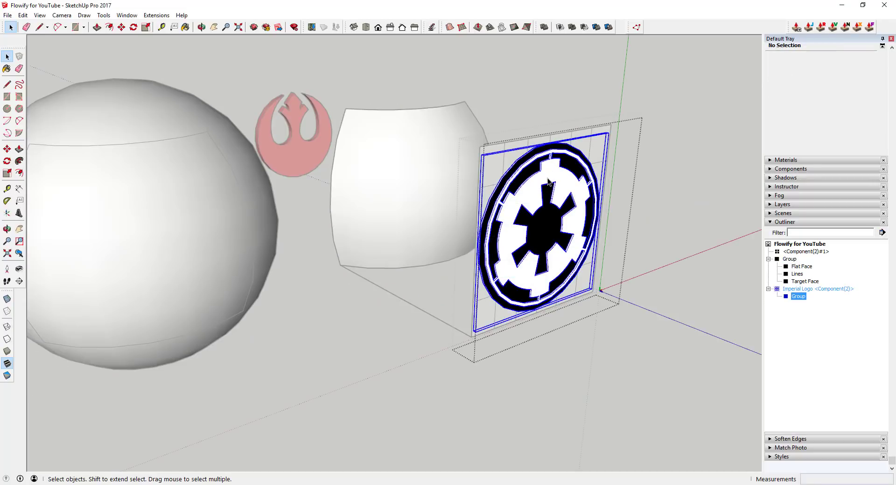
{"action": "right_click", "coordinate": [549, 178]}
{"action": "left_click", "coordinate": [574, 235]}
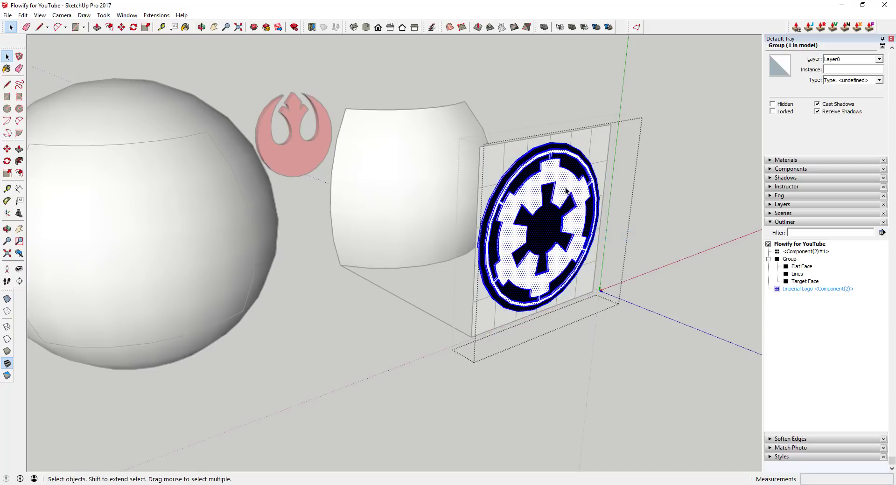
{"action": "scroll", "coordinate": [502, 275], "scroll_direction": "up", "scroll_amount": 1}
{"action": "left_click", "coordinate": [639, 251]}
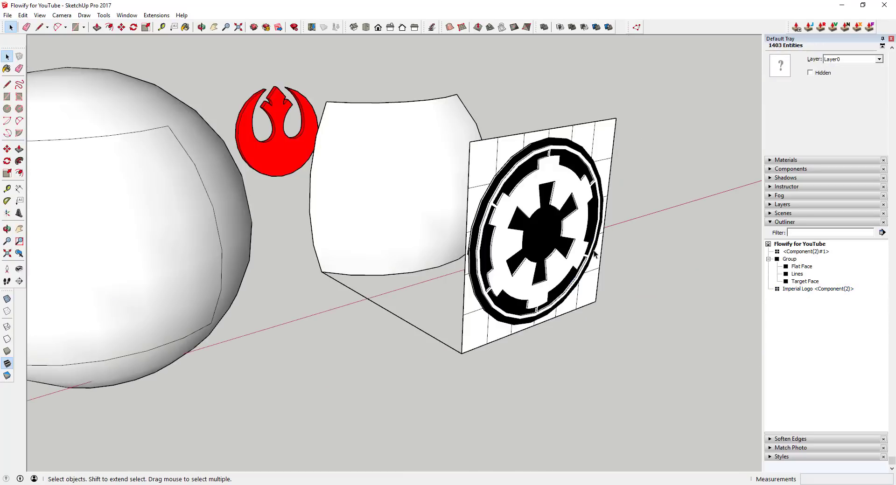
Run Flowify on the group of faces and lines together with the Imperial Logo component to wrap the logo onto the target face
{"action": "key", "text": "o"}
{"action": "left_click_drag", "start_coordinate": [601, 250], "coordinate": [480, 216]}
{"action": "key", "text": "space"}
{"action": "scroll", "coordinate": [481, 217], "scroll_direction": "up", "scroll_amount": 3}
{"action": "left_click", "coordinate": [480, 217]}
{"action": "scroll", "coordinate": [481, 217], "scroll_direction": "down", "scroll_amount": 5}
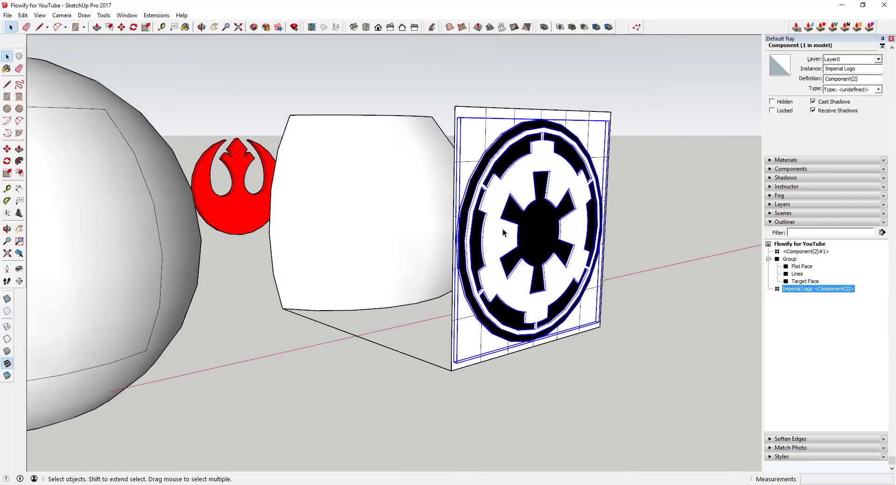
{"action": "left_click", "coordinate": [482, 171]}
{"action": "middle_click_drag", "start_coordinate": [481, 169], "coordinate": [434, 168]}
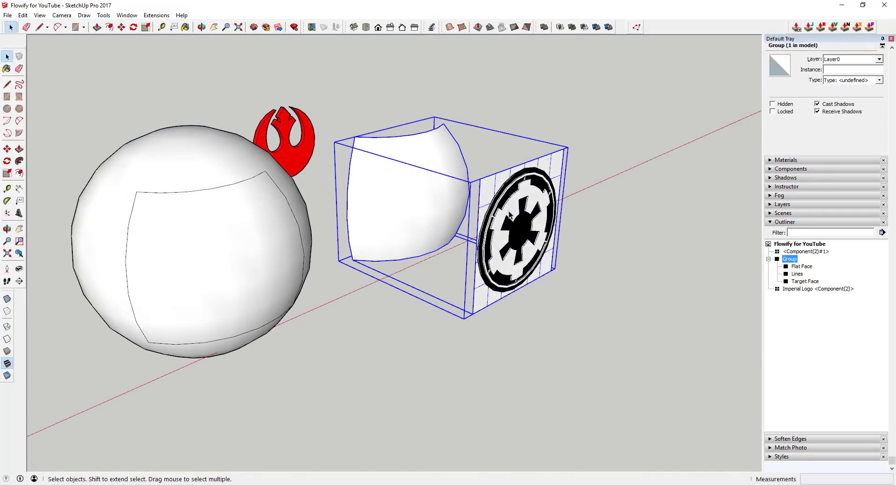
{"action": "left_click", "coordinate": [512, 212], "text": "ctrl"}
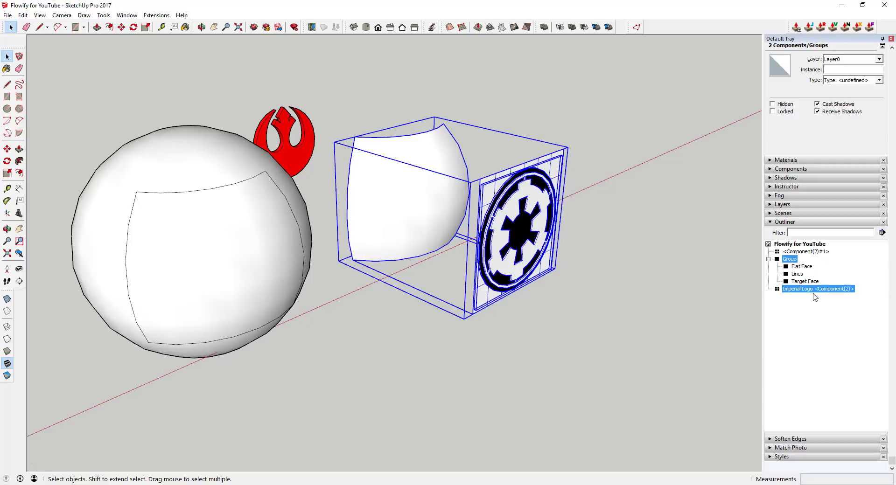
{"action": "scroll", "coordinate": [525, 210], "scroll_direction": "up", "scroll_amount": 1}
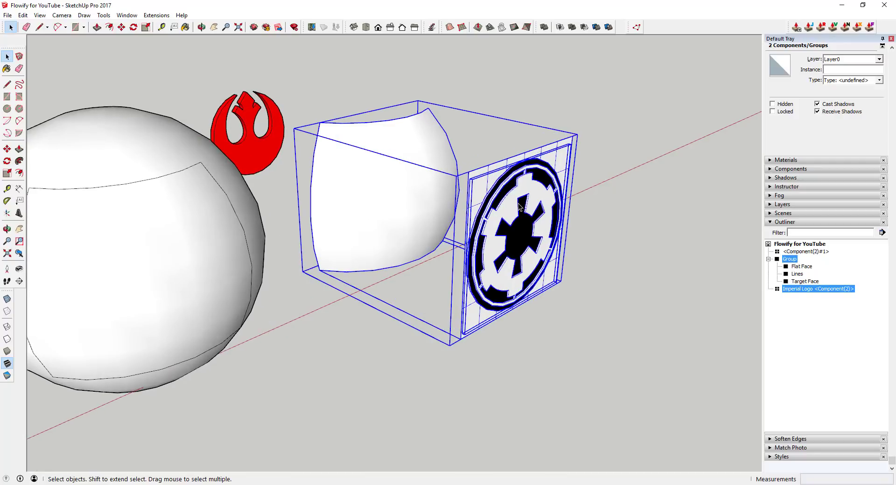
{"action": "left_click", "coordinate": [156, 15]}
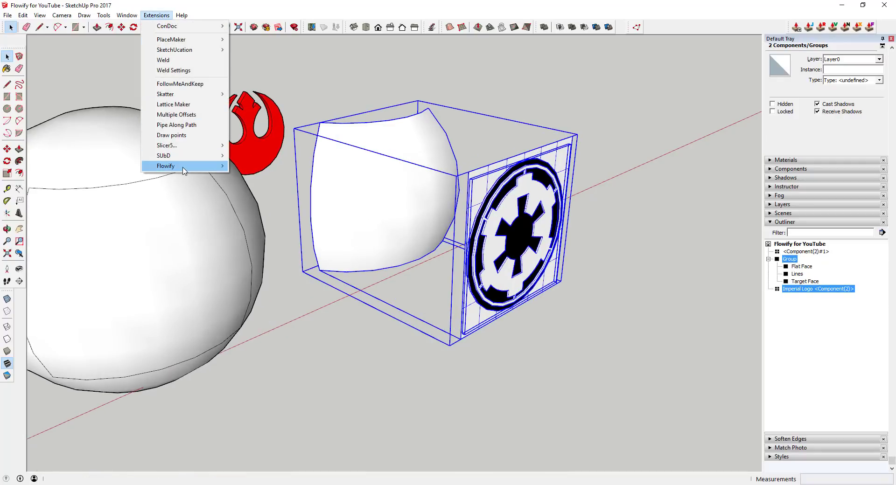
{"action": "mouse_move", "coordinate": [184, 171]}
{"action": "left_click", "coordinate": [255, 167]}
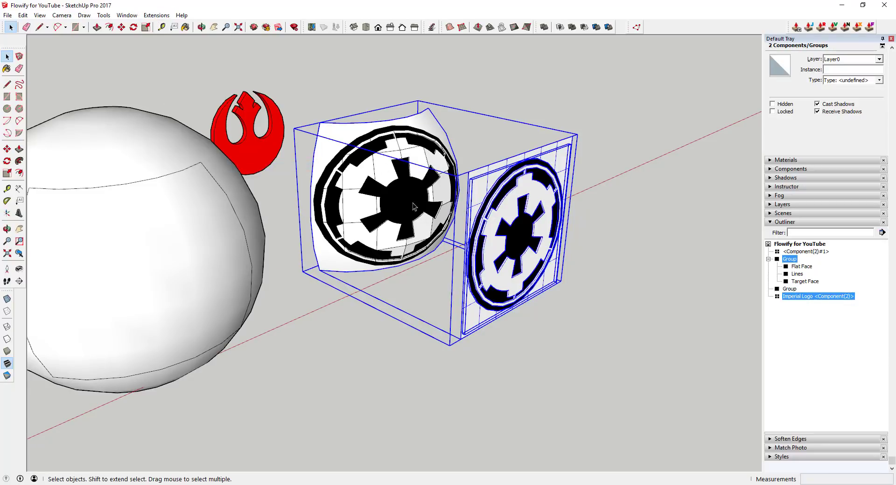
{"action": "scroll", "coordinate": [411, 171], "scroll_direction": "up", "scroll_amount": 3}
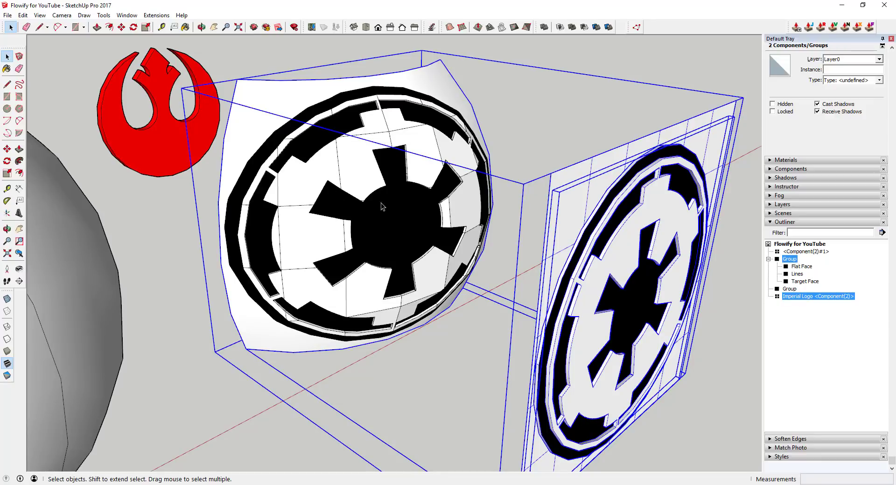
{"action": "scroll", "coordinate": [281, 153], "scroll_direction": "down", "scroll_amount": 4}
{"action": "scroll", "coordinate": [340, 191], "scroll_direction": "up", "scroll_amount": 6}
{"action": "middle_click_drag", "start_coordinate": [340, 193], "coordinate": [380, 84]}
{"action": "scroll", "coordinate": [349, 163], "scroll_direction": "down", "scroll_amount": 3}
{"action": "scroll", "coordinate": [349, 164], "scroll_direction": "down", "scroll_amount": 3}
{"action": "left_click", "coordinate": [351, 161]}
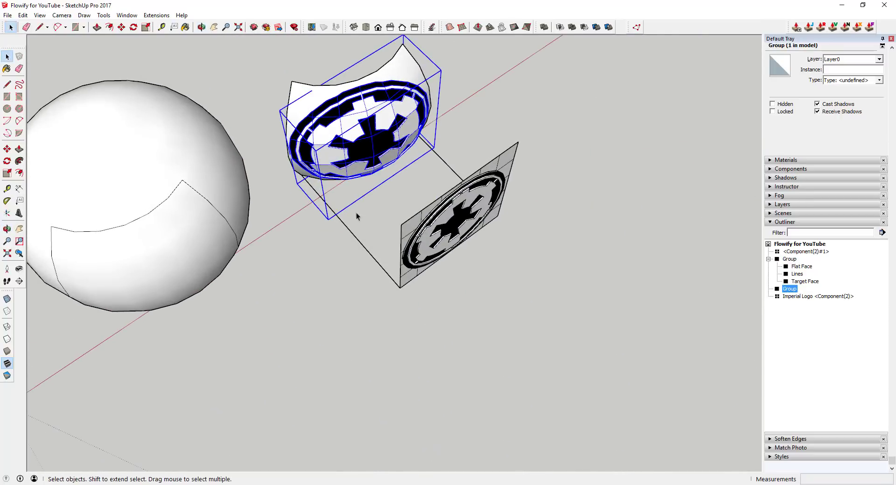
{"action": "scroll", "coordinate": [375, 85], "scroll_direction": "up", "scroll_amount": 2}
{"action": "key", "text": "m"}
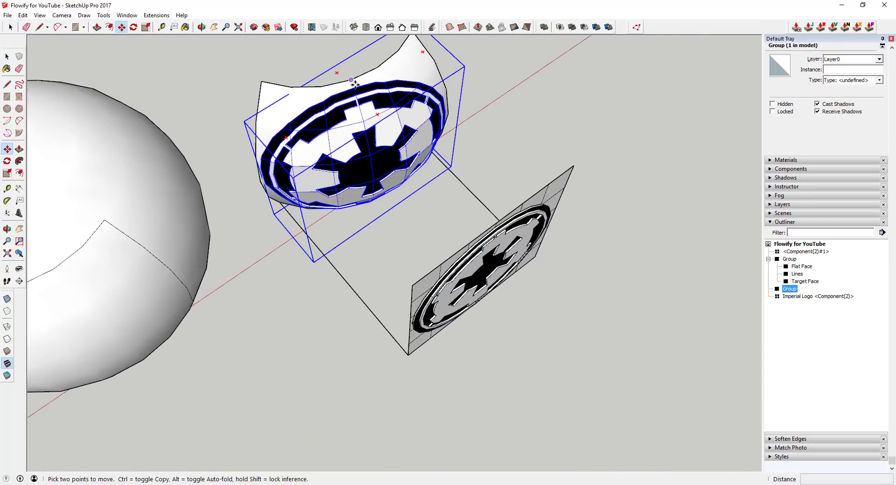
{"action": "left_click", "coordinate": [357, 89]}
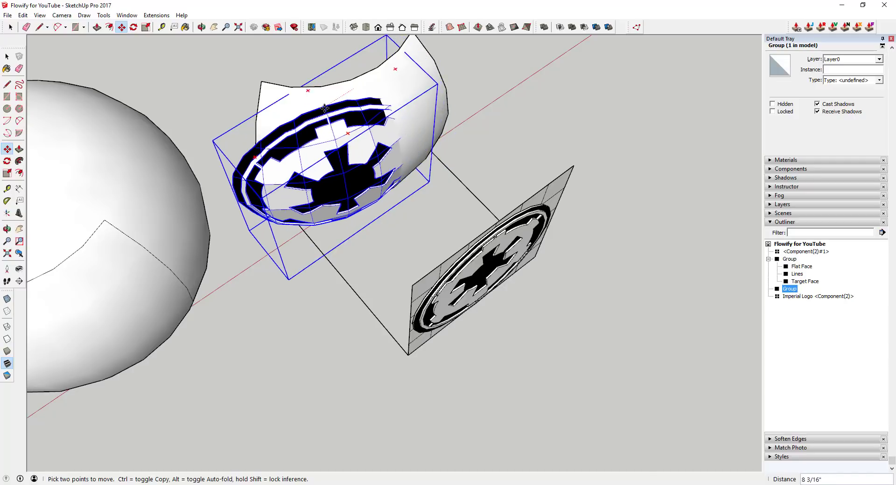
{"action": "scroll", "coordinate": [267, 148], "scroll_direction": "down", "scroll_amount": 3}
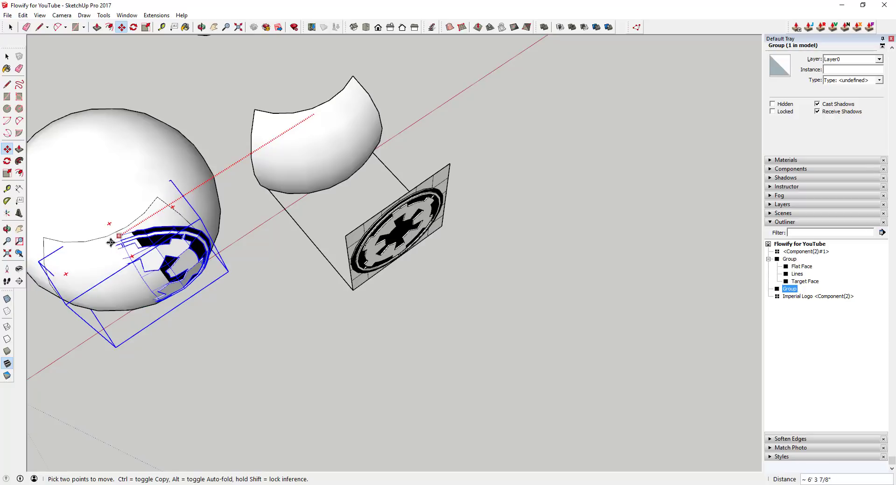
{"action": "key", "text": "space"}
Move the wrapped logo group from the upper corner of the target face to the matching corner of the patch on the sphere
{"action": "left_click", "coordinate": [350, 96], "text": "shift"}
{"action": "middle_click_drag", "start_coordinate": [353, 141], "coordinate": [366, 55]}
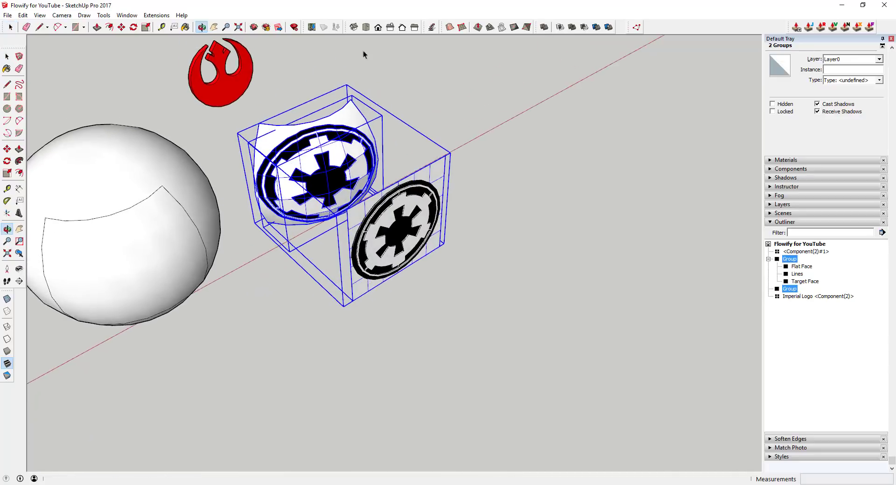
{"action": "scroll", "coordinate": [344, 124], "scroll_direction": "up", "scroll_amount": 5}
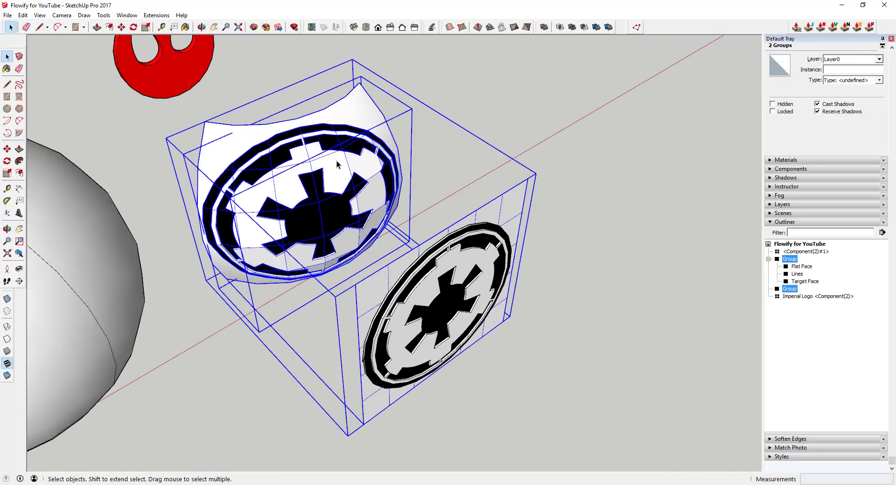
{"action": "left_click", "coordinate": [350, 166]}
{"action": "scroll", "coordinate": [329, 166], "scroll_direction": "down", "scroll_amount": 4}
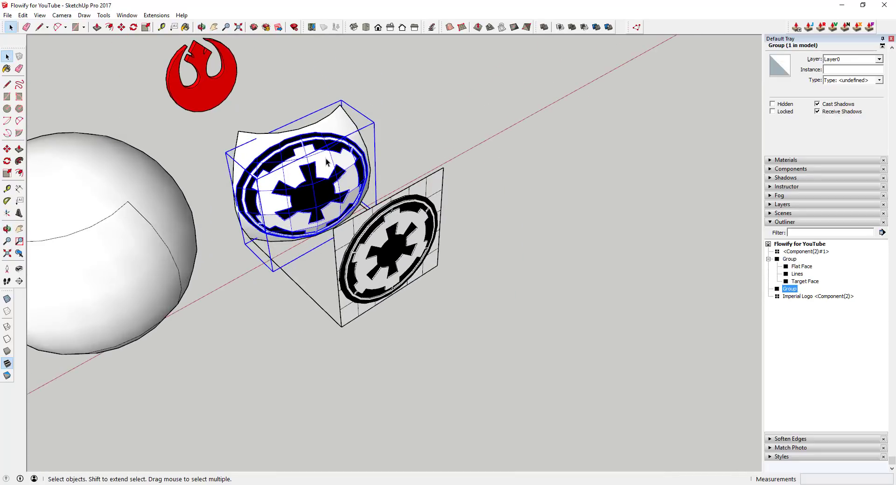
{"action": "scroll", "coordinate": [326, 161], "scroll_direction": "up", "scroll_amount": 2}
{"action": "key", "text": "m"}
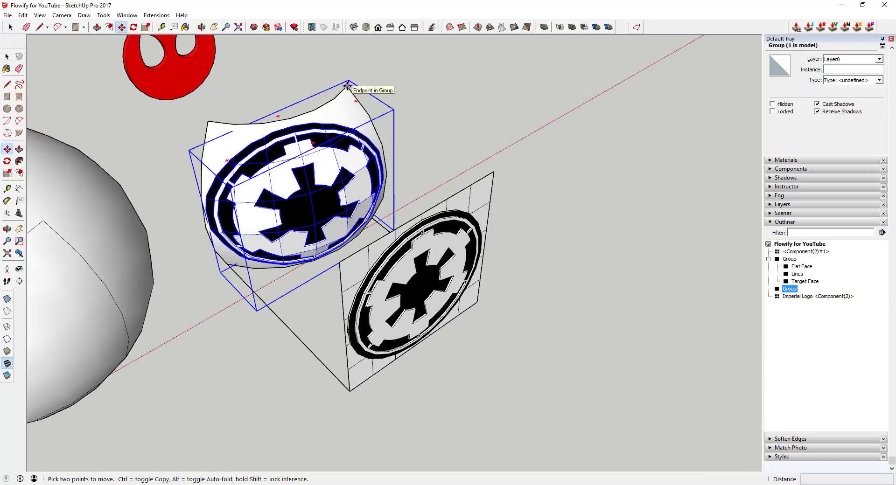
{"action": "scroll", "coordinate": [347, 85], "scroll_direction": "down", "scroll_amount": 3}
{"action": "left_click", "coordinate": [347, 86]}
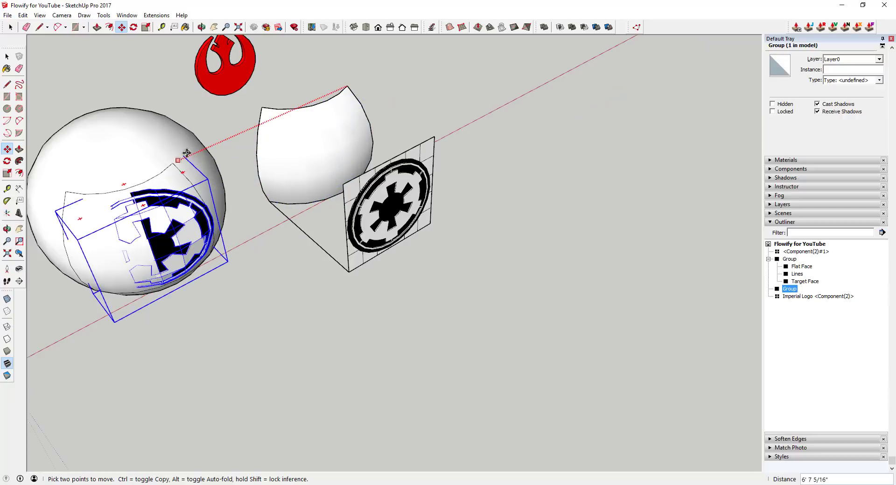
{"action": "left_click", "coordinate": [174, 162]}
{"action": "middle_click_drag", "start_coordinate": [234, 211], "coordinate": [182, 196]}
{"action": "key", "text": "space"}
Open the wrapped Imperial logo group on the sphere for editing
{"action": "scroll", "coordinate": [183, 199], "scroll_direction": "up", "scroll_amount": 3}
{"action": "middle_click_drag", "start_coordinate": [208, 140], "coordinate": [445, 66]}
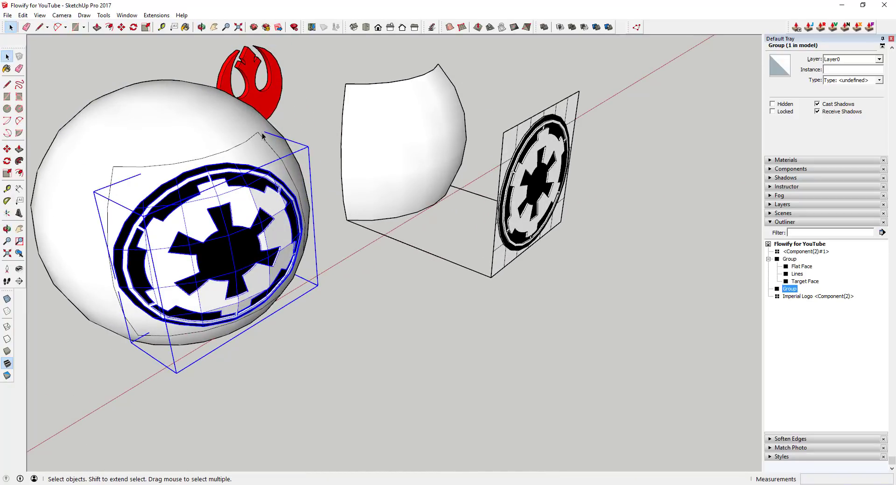
{"action": "scroll", "coordinate": [279, 140], "scroll_direction": "up", "scroll_amount": 3}
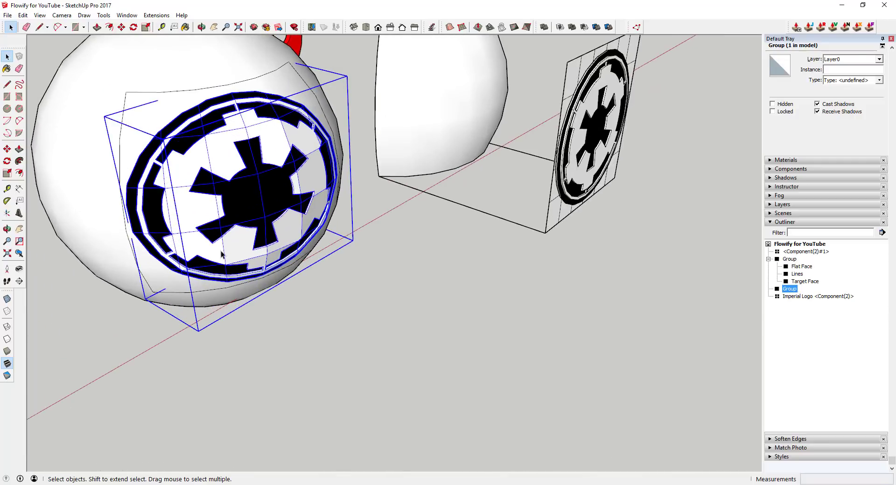
{"action": "scroll", "coordinate": [325, 155], "scroll_direction": "down", "scroll_amount": 2}
{"action": "scroll", "coordinate": [268, 175], "scroll_direction": "up", "scroll_amount": 1}
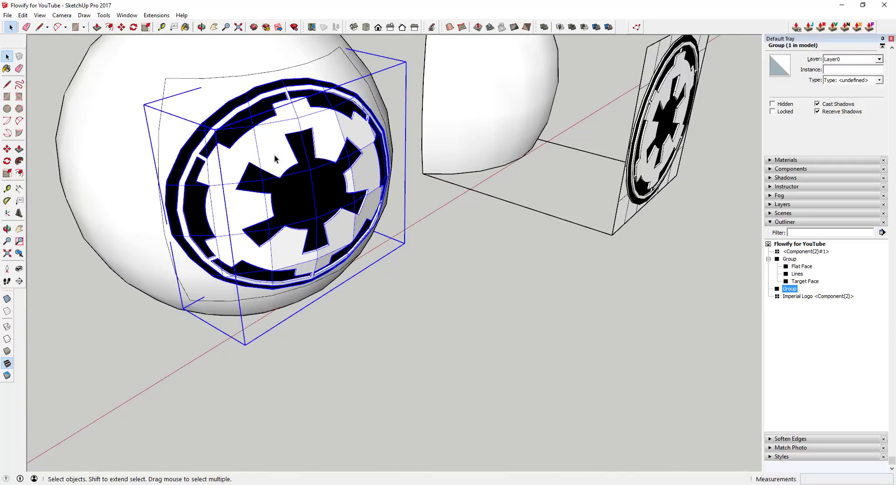
{"action": "double_click", "coordinate": [277, 156]}
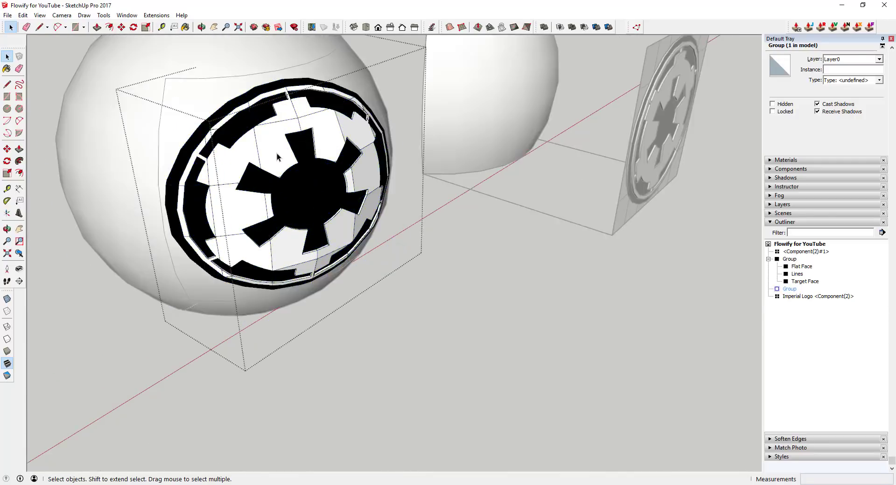
{"action": "scroll", "coordinate": [276, 155], "scroll_direction": "down", "scroll_amount": 4}
{"action": "scroll", "coordinate": [275, 152], "scroll_direction": "up", "scroll_amount": 4}
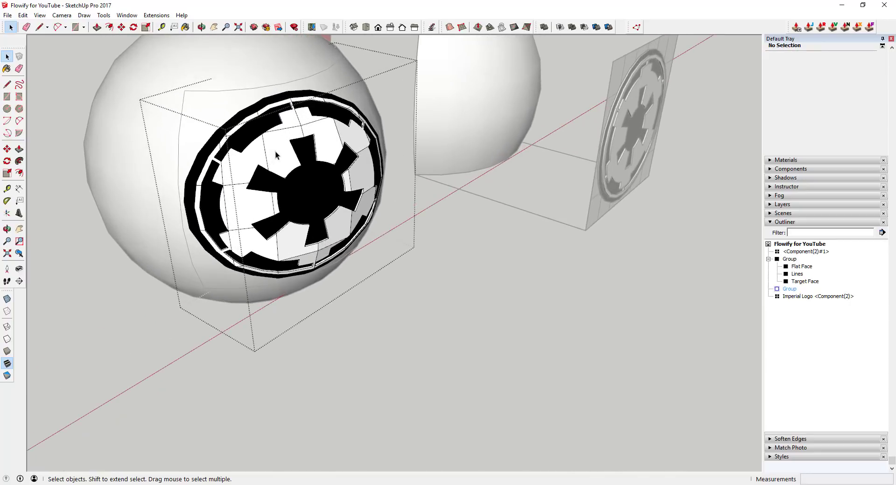
Make all edges of the wrapped logo geometry Soft and Smooth, and close the group
{"action": "triple_click", "coordinate": [284, 148]}
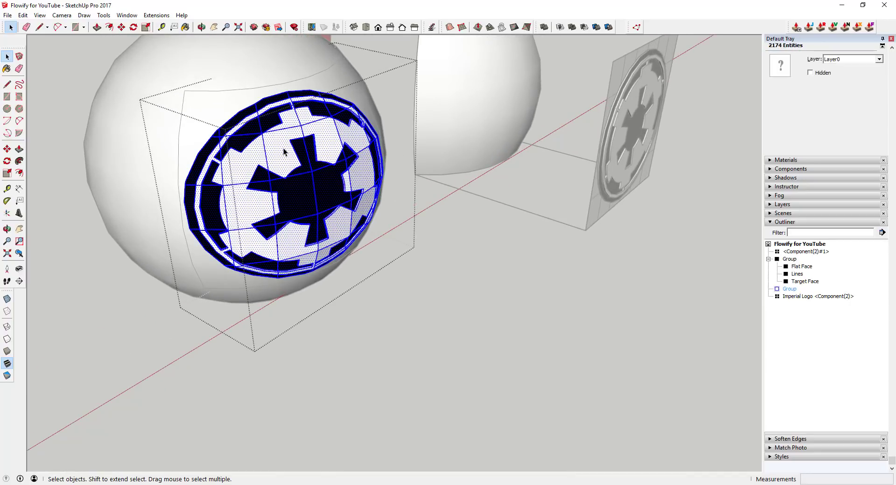
{"action": "right_click", "coordinate": [284, 147]}
{"action": "mouse_move", "coordinate": [315, 400]}
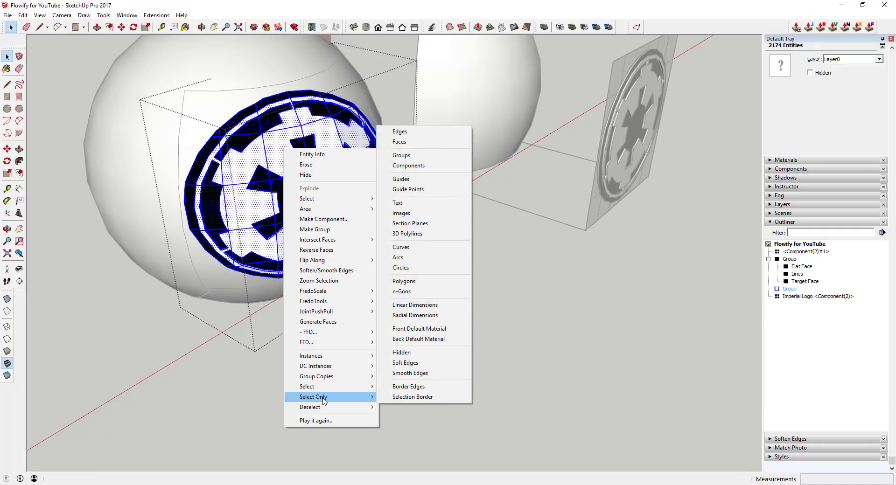
{"action": "left_click", "coordinate": [405, 132]}
{"action": "left_click", "coordinate": [805, 81]}
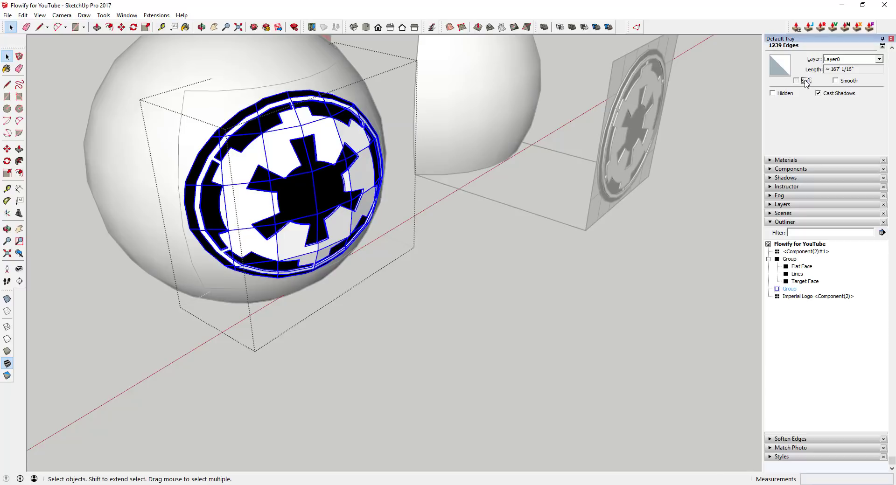
{"action": "left_click", "coordinate": [835, 81]}
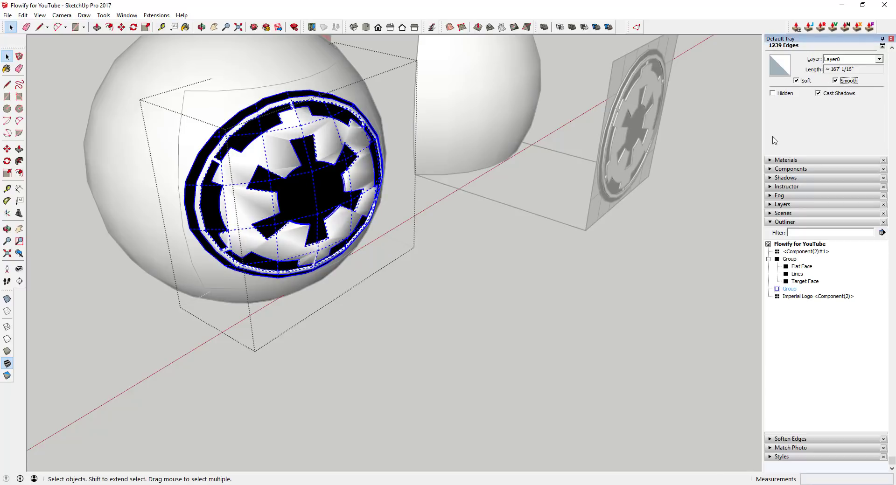
{"action": "left_click", "coordinate": [488, 274]}
{"action": "scroll", "coordinate": [334, 140], "scroll_direction": "up", "scroll_amount": 2}
{"action": "middle_click_drag", "start_coordinate": [334, 140], "coordinate": [310, 141]}
{"action": "left_click", "coordinate": [320, 121]}
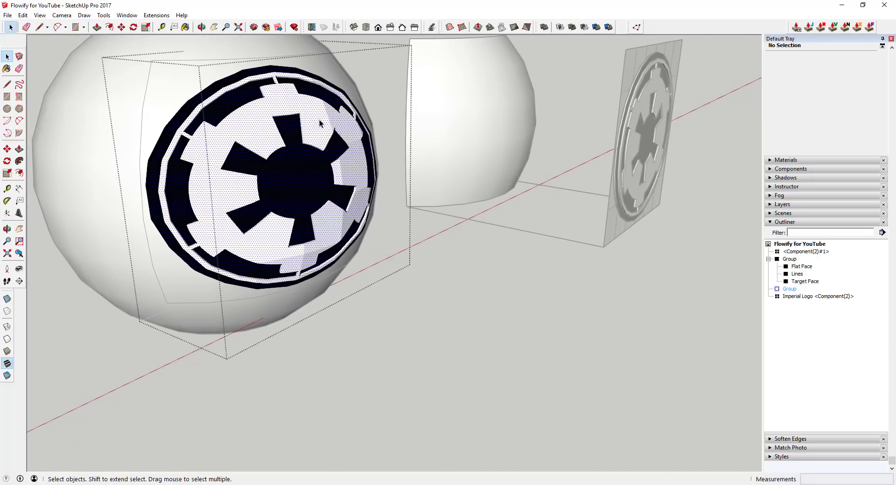
{"action": "scroll", "coordinate": [321, 125], "scroll_direction": "down", "scroll_amount": 1}
{"action": "left_click", "coordinate": [432, 349]}
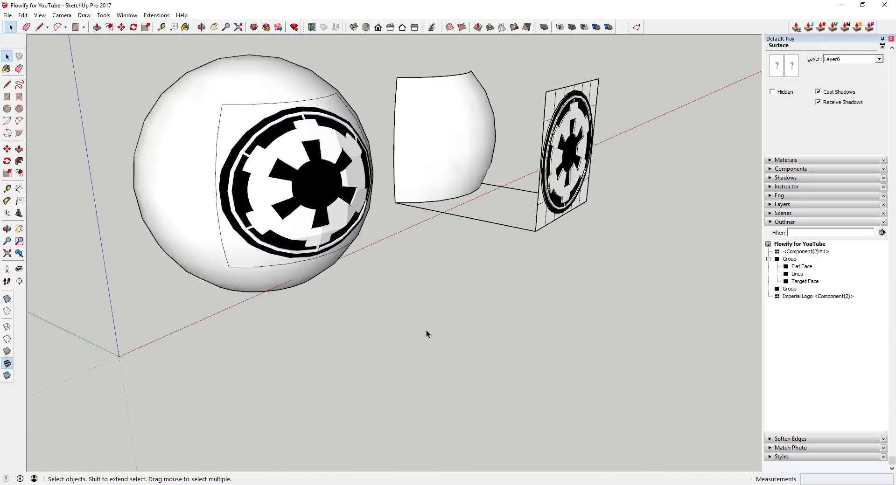
Soften the boundary edges of the patch on the sphere around the Imperial logo, leaving its face out of the selection
{"action": "middle_click_drag", "start_coordinate": [434, 338], "coordinate": [324, 207]}
{"action": "scroll", "coordinate": [286, 203], "scroll_direction": "up", "scroll_amount": 2}
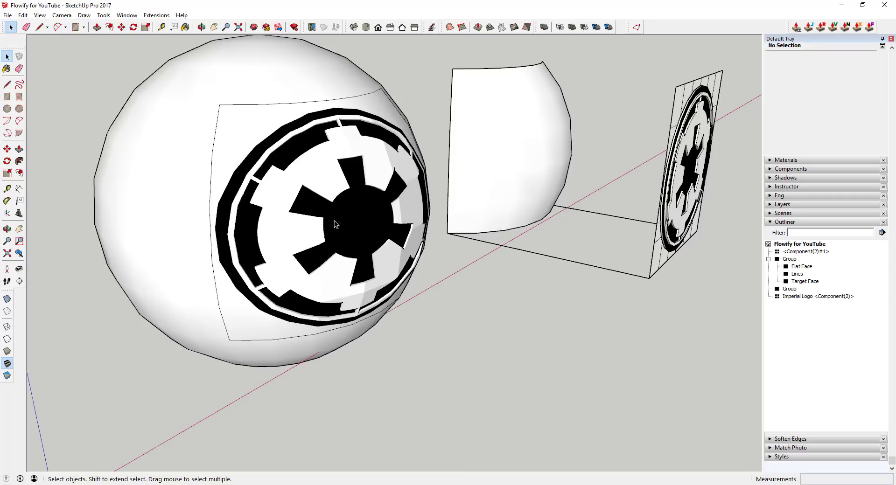
{"action": "scroll", "coordinate": [336, 217], "scroll_direction": "down", "scroll_amount": 5}
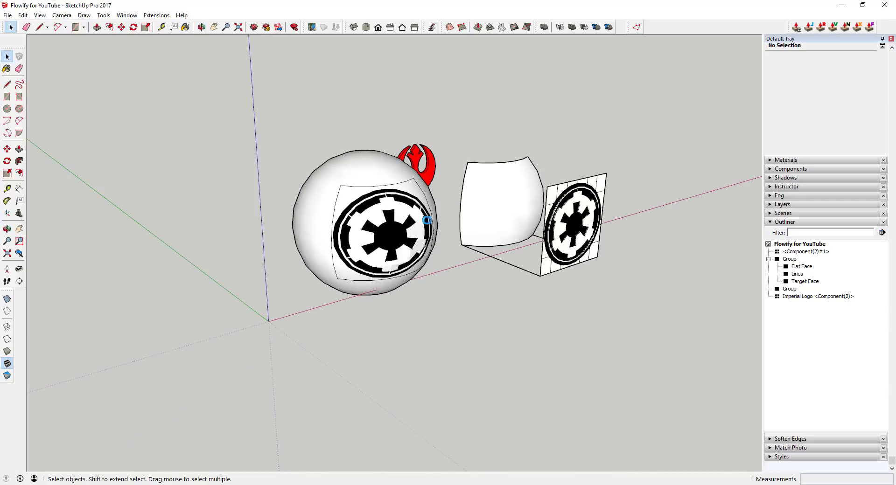
{"action": "scroll", "coordinate": [387, 229], "scroll_direction": "up", "scroll_amount": 4}
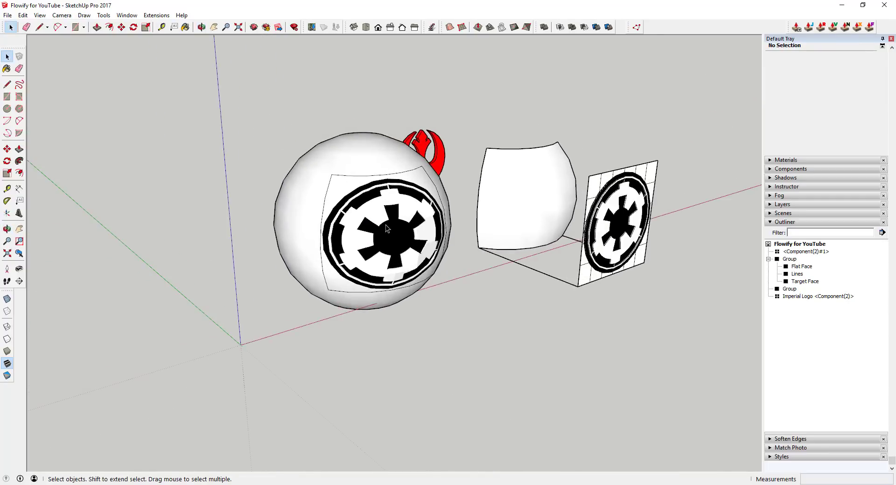
{"action": "middle_click_drag", "start_coordinate": [382, 226], "coordinate": [309, 155]}
{"action": "double_click", "coordinate": [309, 155]}
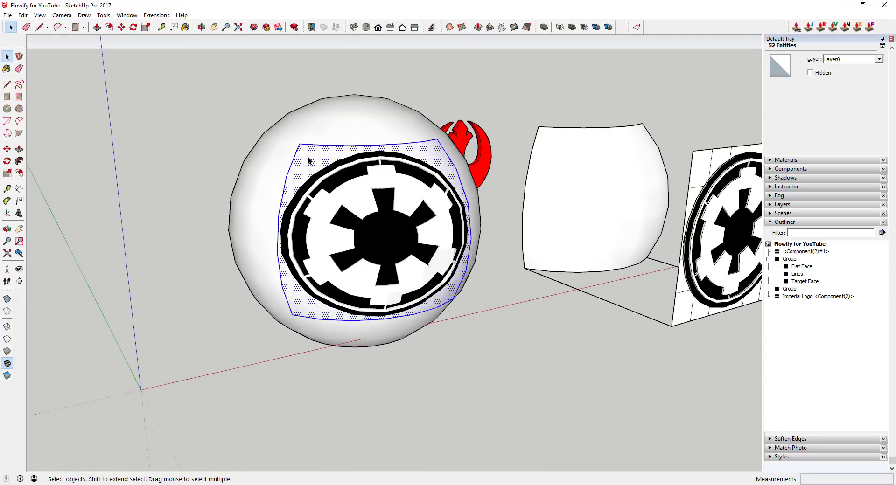
{"action": "left_click", "coordinate": [315, 161], "text": "shift"}
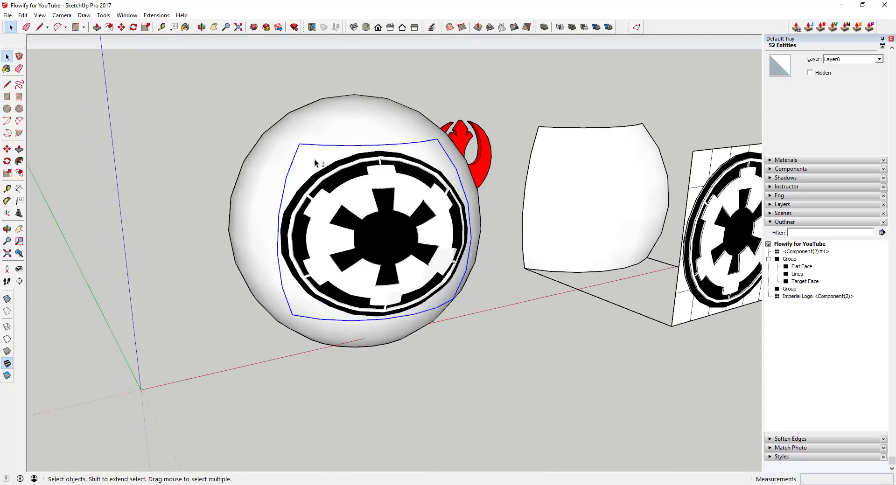
{"action": "left_click", "coordinate": [796, 80]}
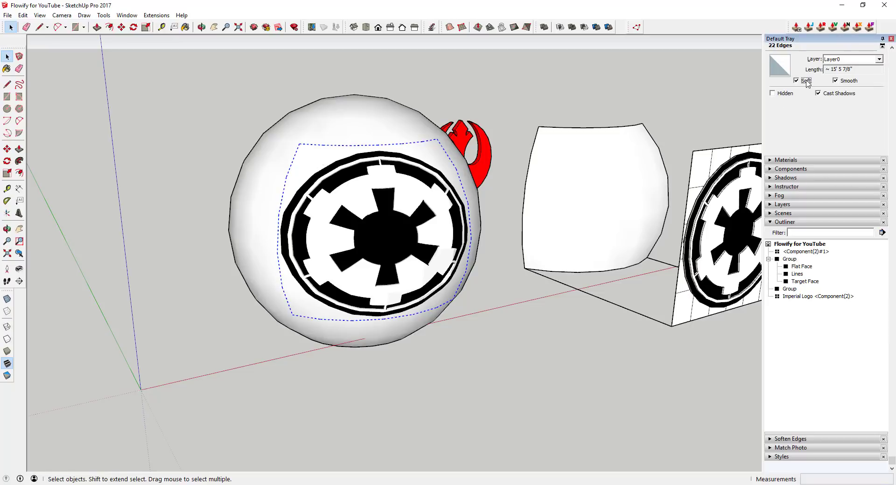
{"action": "left_click", "coordinate": [566, 341]}
Display hidden geometry to reveal the facets on the blank side of the sphere near the red logo
{"action": "scroll", "coordinate": [570, 351], "scroll_direction": "down", "scroll_amount": 3}
{"action": "middle_click_drag", "start_coordinate": [570, 350], "coordinate": [488, 267]}
{"action": "key", "text": "space"}
{"action": "scroll", "coordinate": [632, 261], "scroll_direction": "down", "scroll_amount": 5}
{"action": "scroll", "coordinate": [488, 267], "scroll_direction": "up", "scroll_amount": 3}
{"action": "left_click", "coordinate": [491, 250]}
{"action": "left_click", "coordinate": [41, 16]}
{"action": "left_click", "coordinate": [69, 49]}
Select the hidden edges outlining a rectangular patch on the sphere's blank side and unsoften them
{"action": "scroll", "coordinate": [429, 197], "scroll_direction": "up", "scroll_amount": 2}
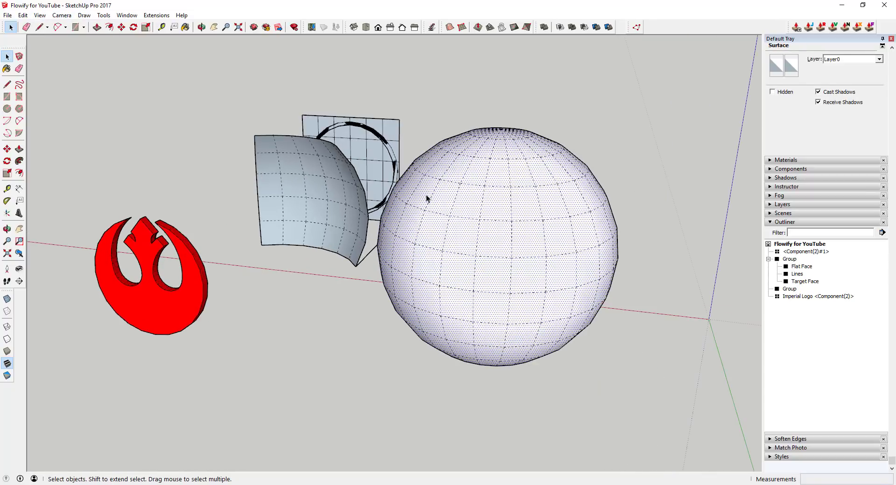
{"action": "left_click_drag", "start_coordinate": [434, 182], "coordinate": [522, 190]}
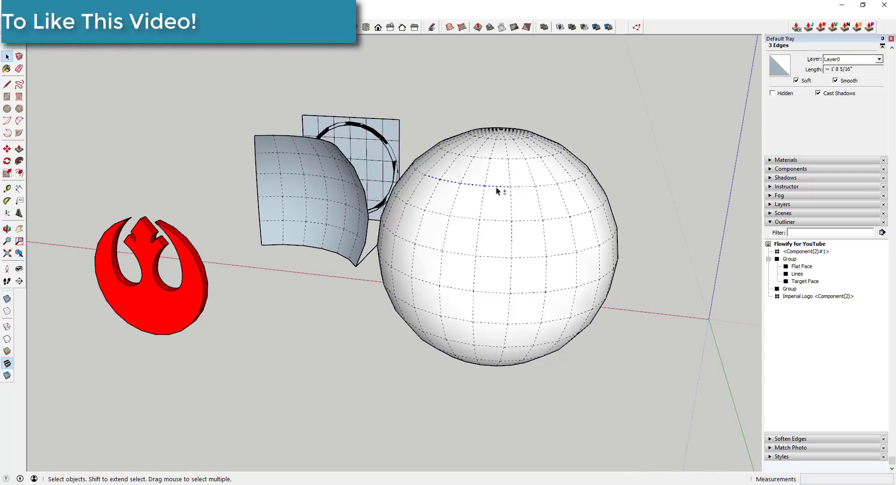
{"action": "left_click", "coordinate": [522, 349], "text": "ctrl"}
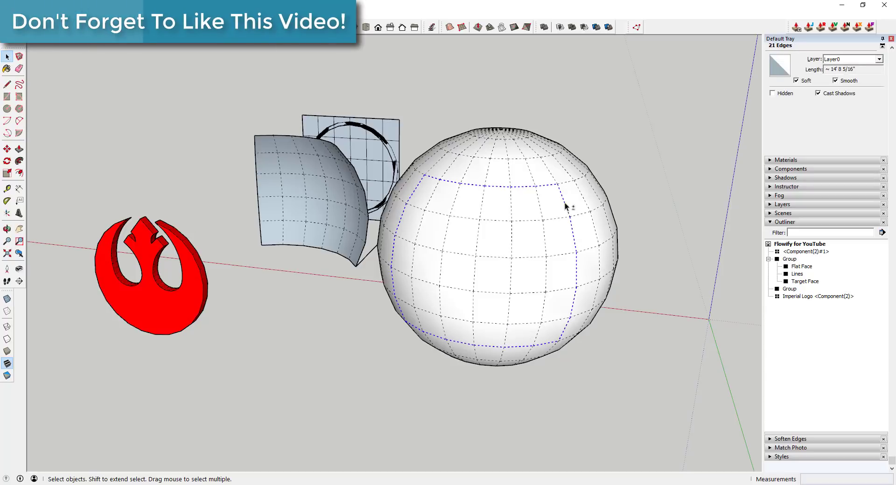
{"action": "left_click", "coordinate": [574, 232], "text": "ctrl"}
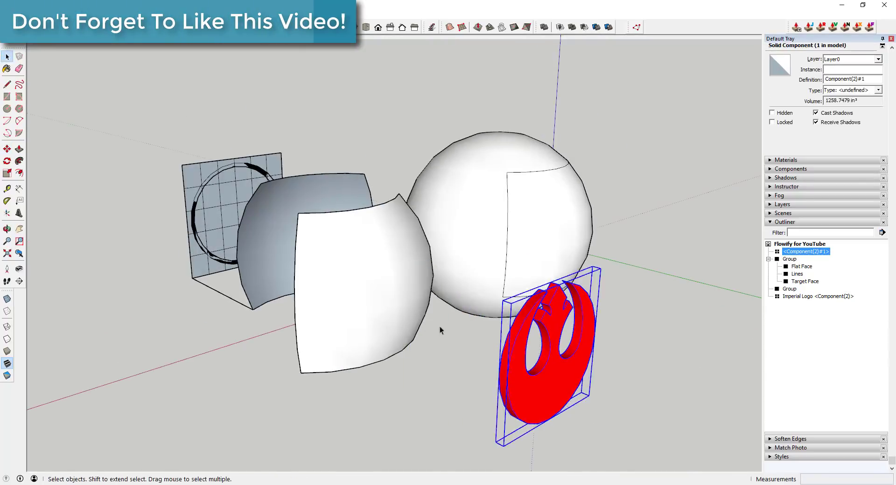
Connect the copied curved patch to its flat face with corner lines, and move the red logo component onto the gridded flat face
{"action": "key", "text": "l"}
{"action": "left_click", "coordinate": [300, 373]}
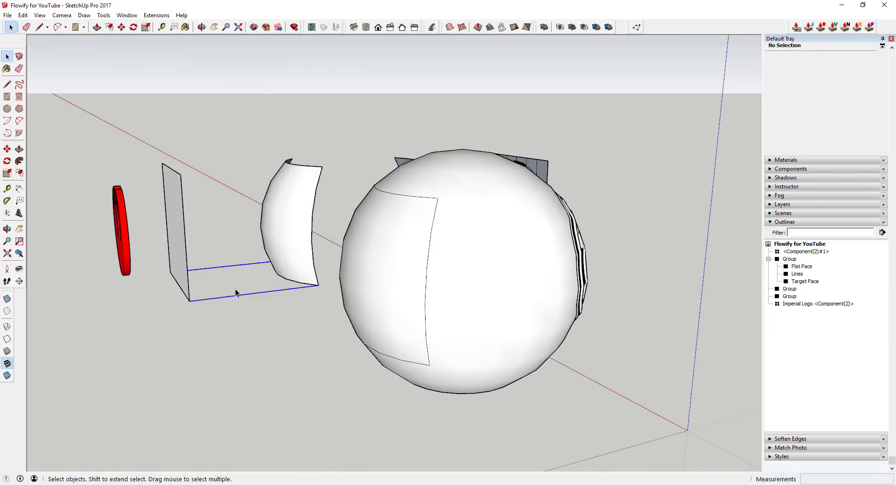
{"action": "left_click", "coordinate": [254, 280]}
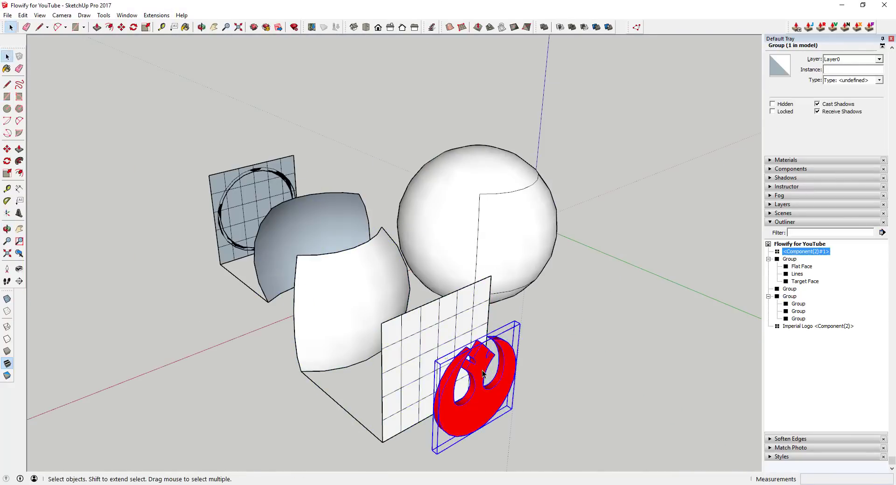
{"action": "key", "text": "m"}
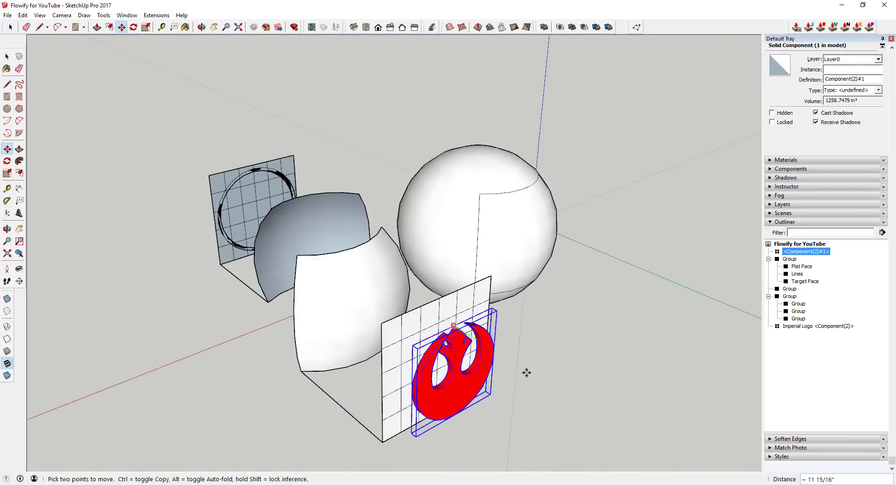
{"action": "key", "text": "o"}
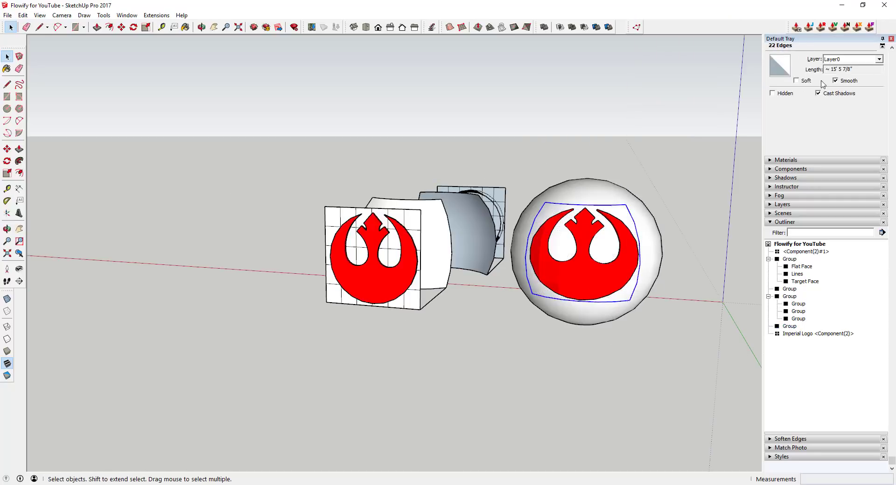
Group the Flowify source groups with the two flat logo components and hide that group
{"action": "right_click", "coordinate": [401, 216]}
{"action": "left_click", "coordinate": [431, 304]}
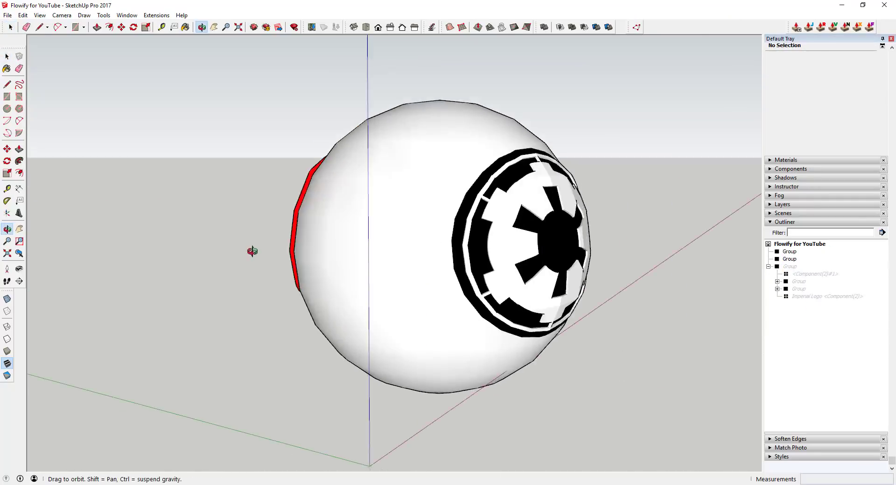
Examine the finished sphere from several sides, checking the wrapped red logo and the wrapped Imperial logo
{"action": "left_click_drag", "start_coordinate": [252, 252], "coordinate": [346, 316]}
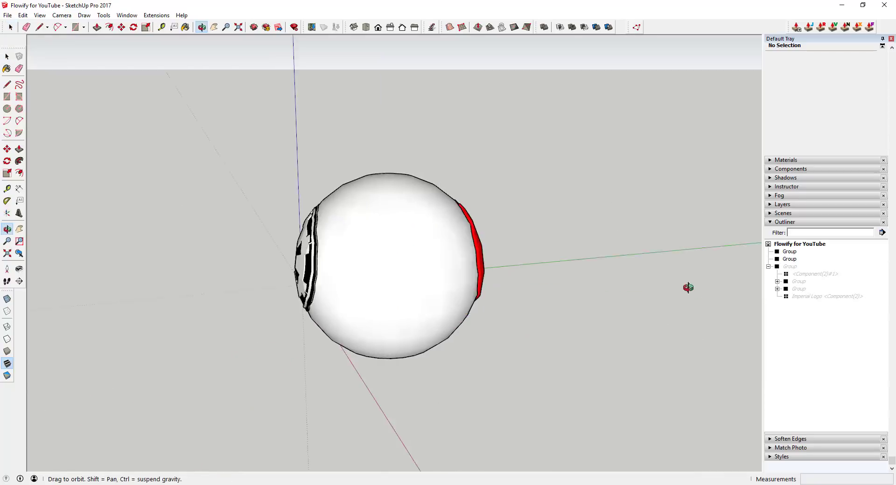
{"action": "left_click_drag", "start_coordinate": [688, 287], "coordinate": [541, 282]}
{"action": "key", "text": "space"}
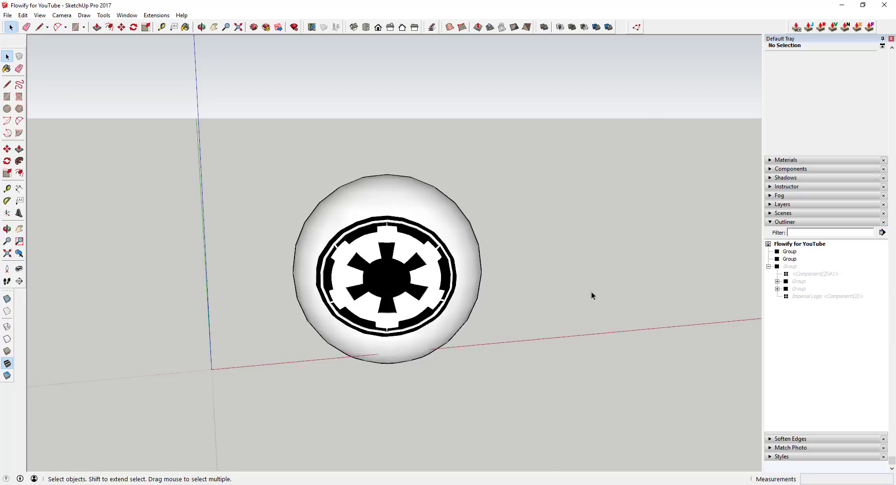
{"action": "scroll", "coordinate": [508, 333], "scroll_direction": "down", "scroll_amount": 3}
{"action": "middle_click_drag", "start_coordinate": [509, 333], "coordinate": [489, 280]}
{"action": "scroll", "coordinate": [489, 280], "scroll_direction": "down", "scroll_amount": 1}
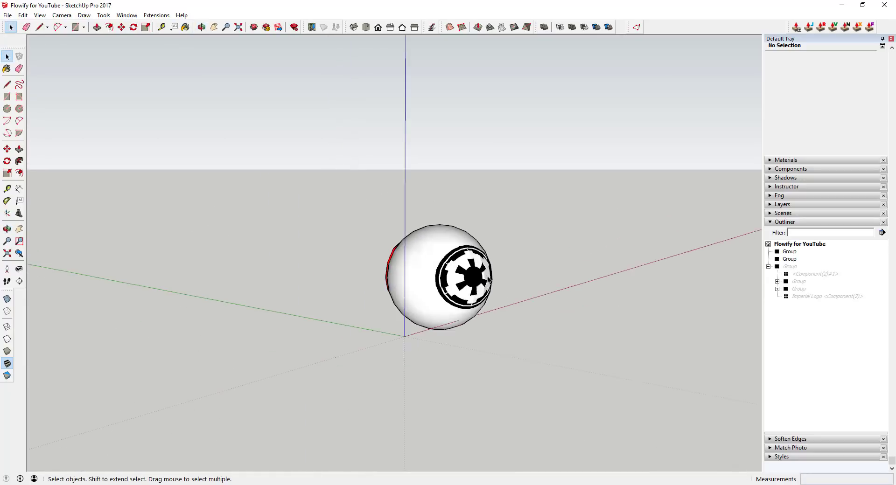
{"action": "scroll", "coordinate": [489, 280], "scroll_direction": "up", "scroll_amount": 3}
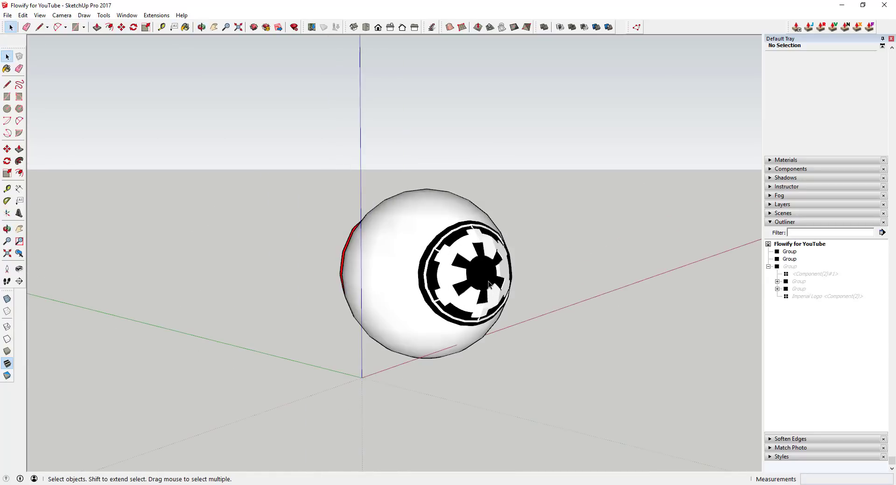